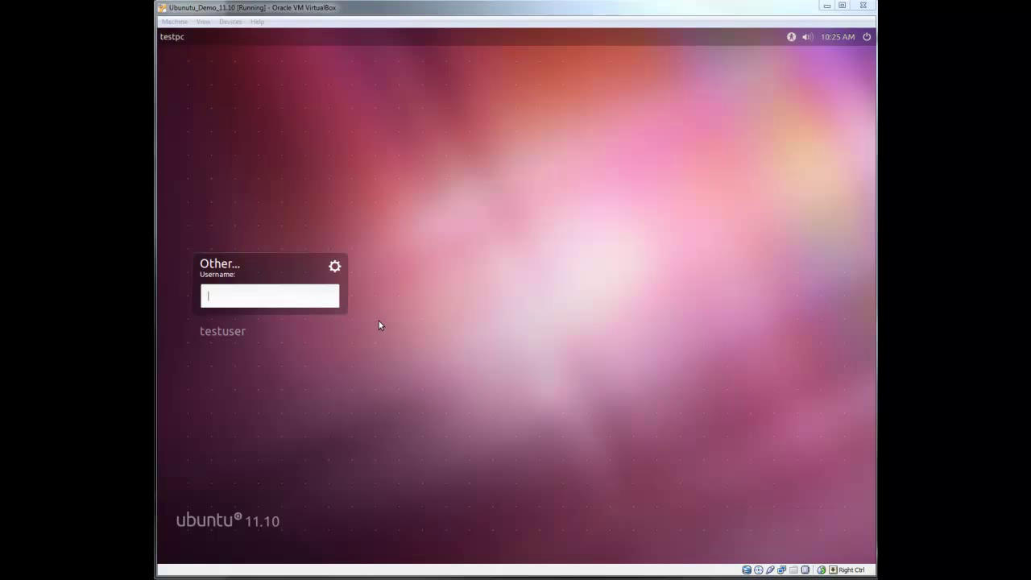
Log in to Ubuntu as root with the root account password
left_click(252, 288)
type("r")
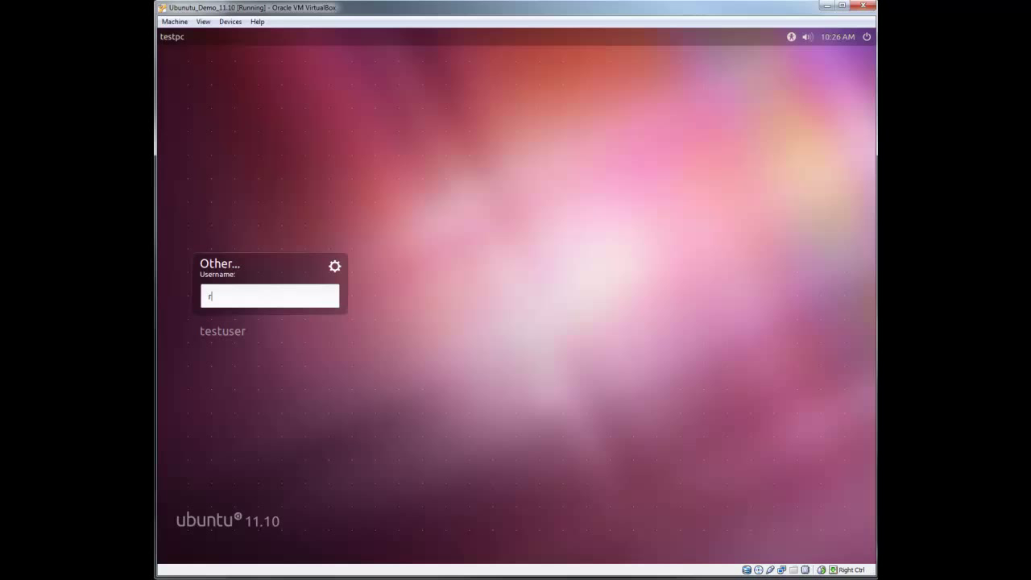
type("oot")
key("Return")
type("*********")
key("Return")
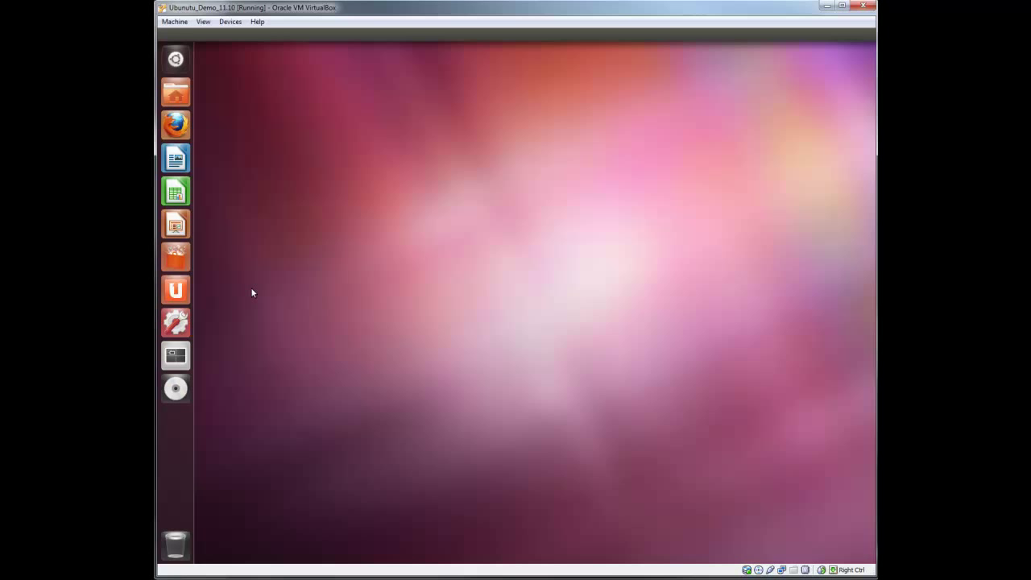
Launch Terminal by searching 'ter' in the Dash
left_click(176, 57)
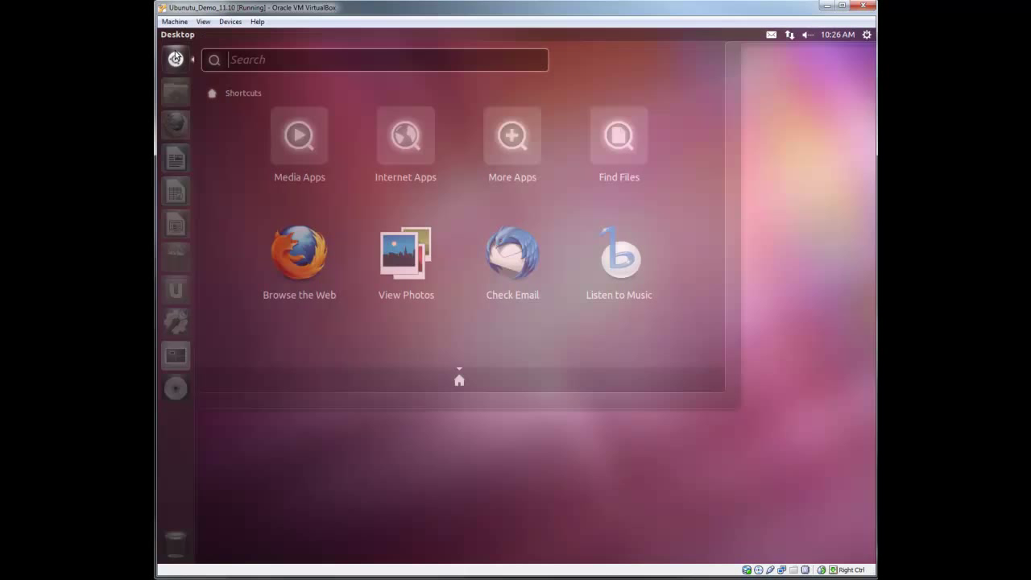
type("ter")
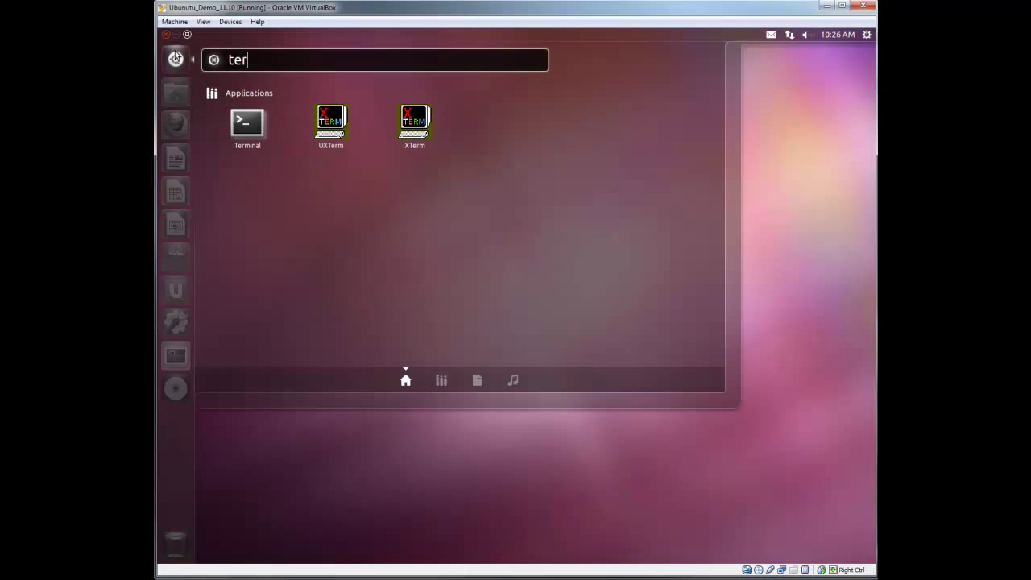
key("Return")
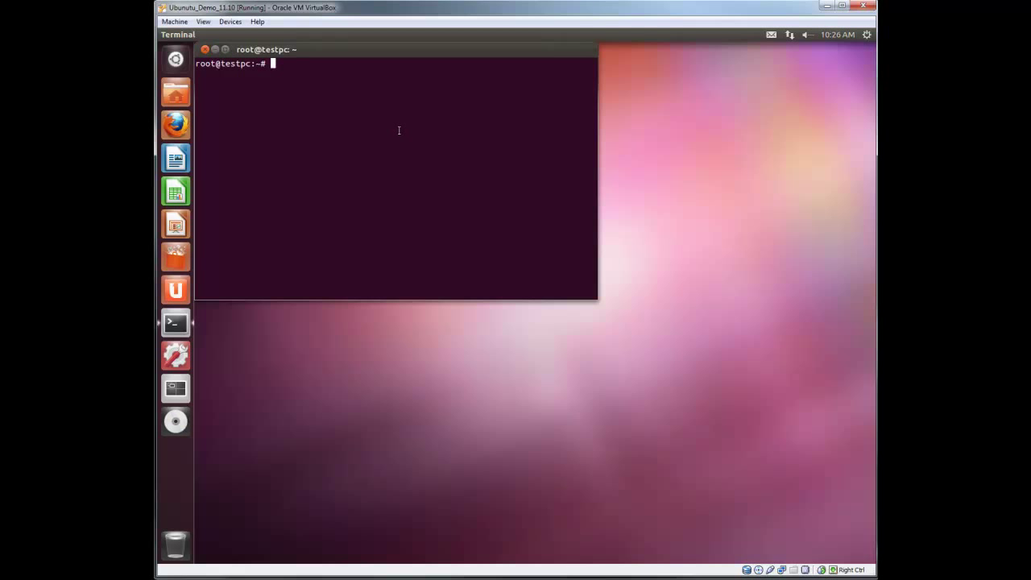
Install the samba package with apt-get install samba, answering Y to continue
type("apt-get install samba")
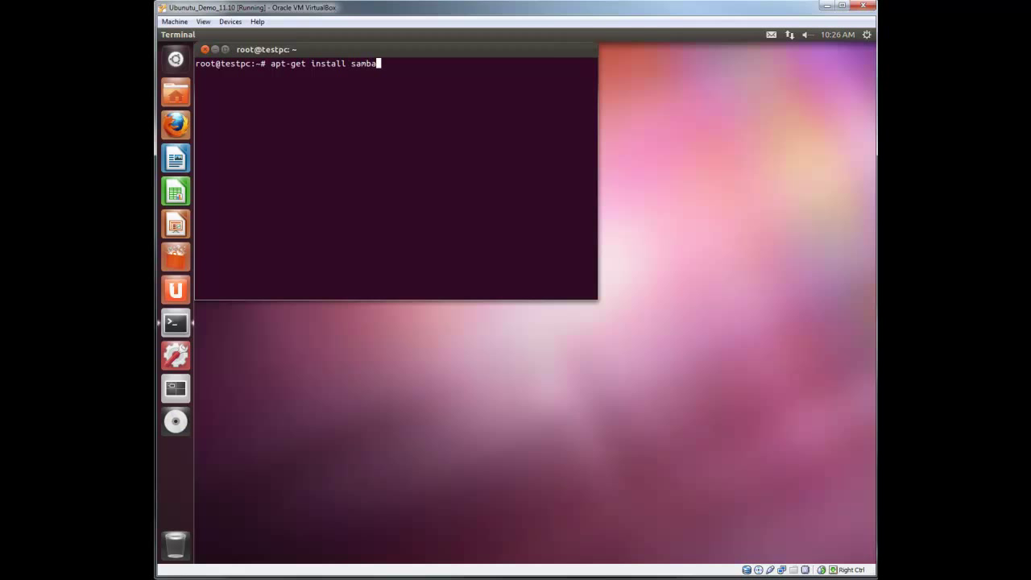
key("Return")
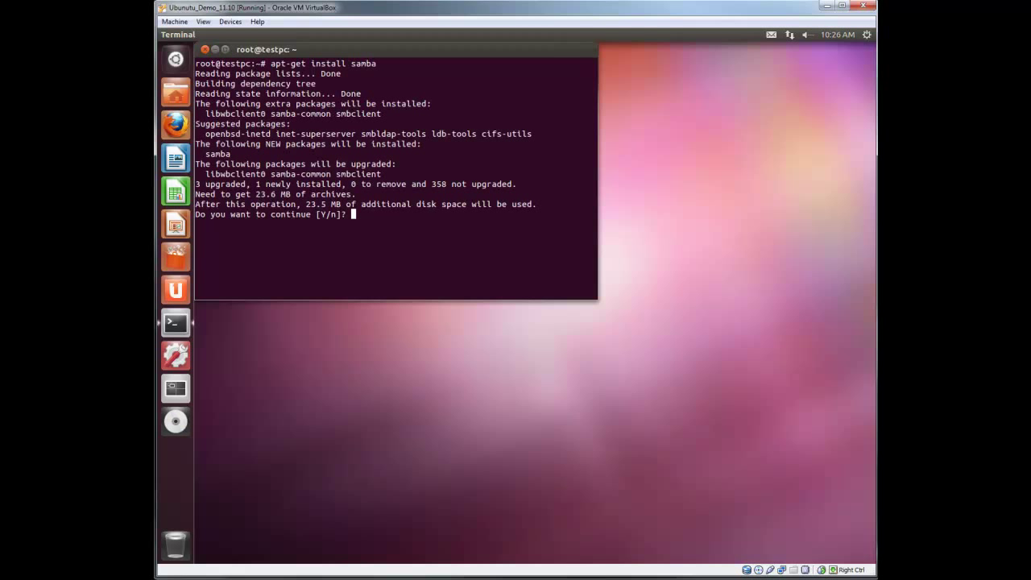
type("Y")
key("Return")
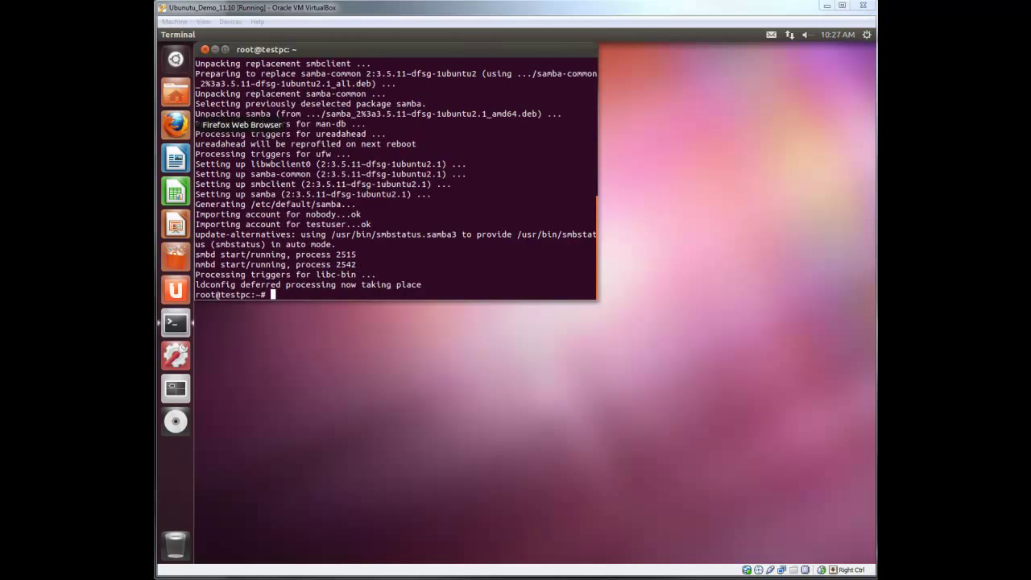
Close the terminal and open the Home Folder in the file manager
left_click_drag(233, 50, 381, 79)
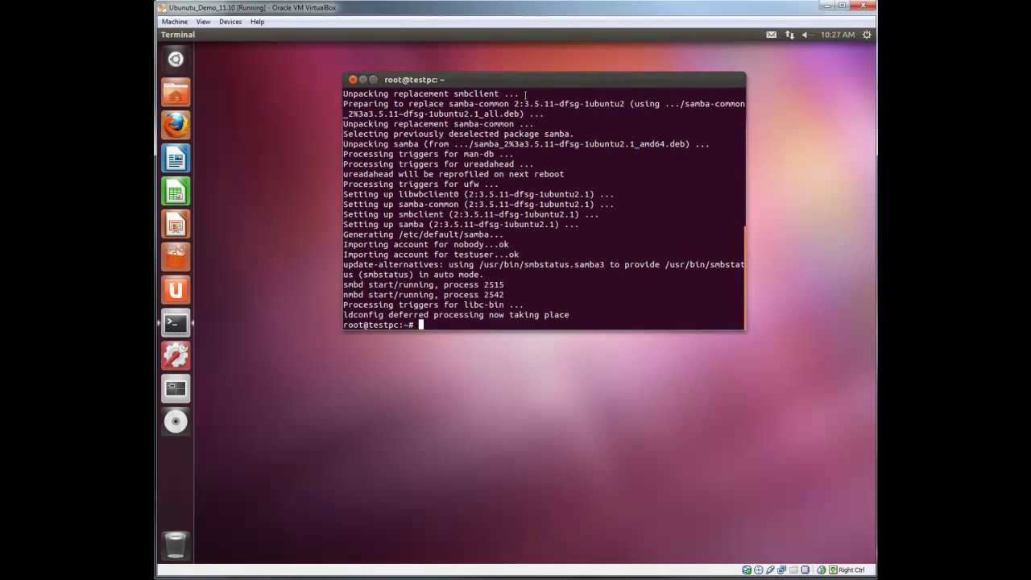
left_click(352, 80)
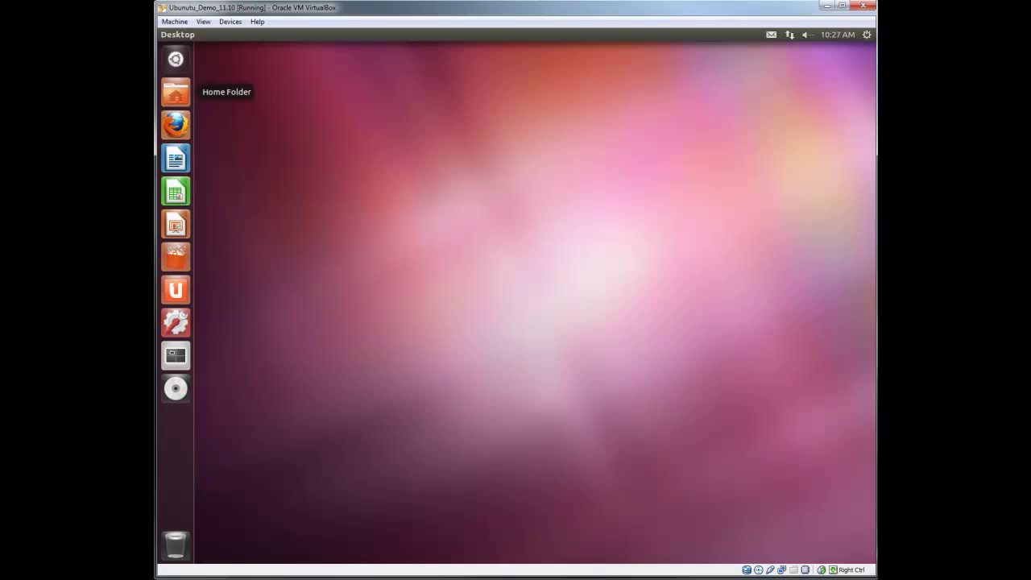
left_click(175, 94)
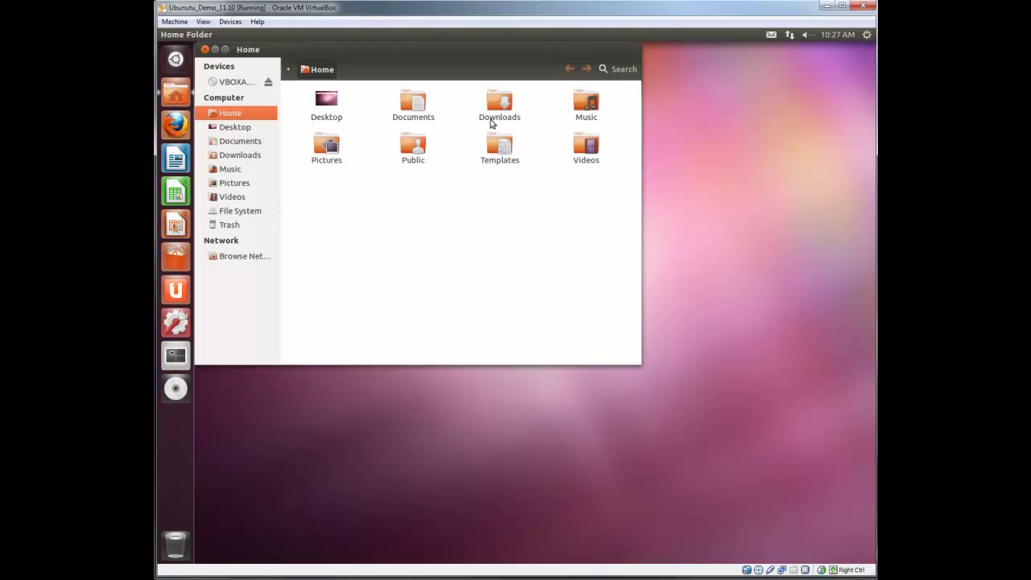
left_click_drag(446, 53, 522, 83)
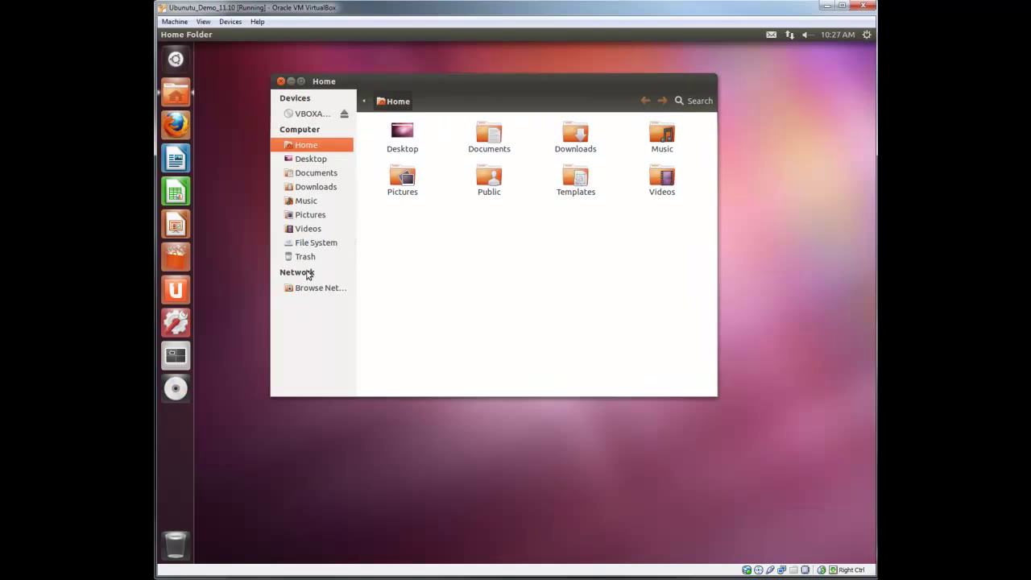
Browse from File System to /usr/share/applications and scroll through its launchers
left_click(323, 245)
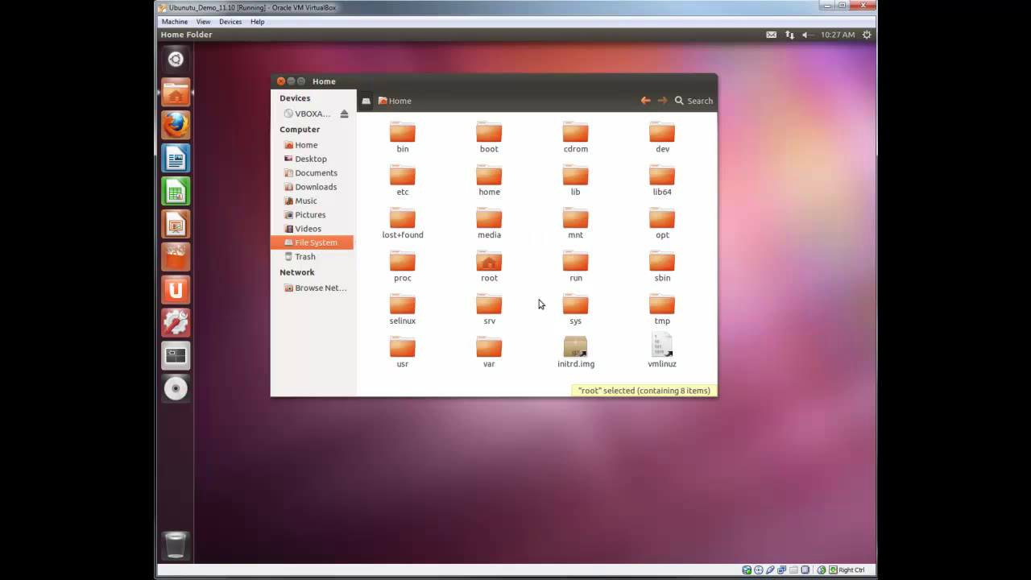
double_click(393, 346)
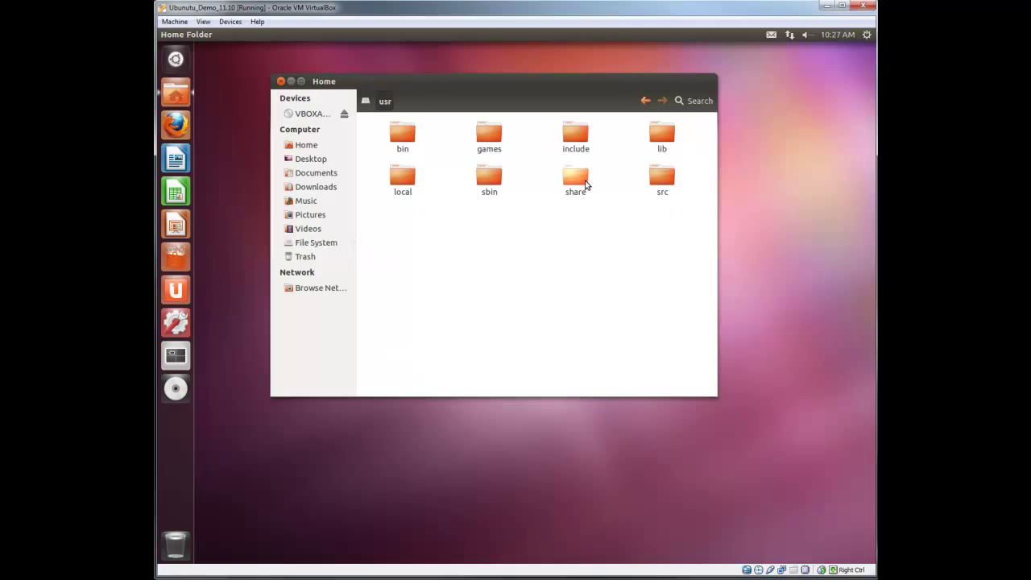
double_click(583, 182)
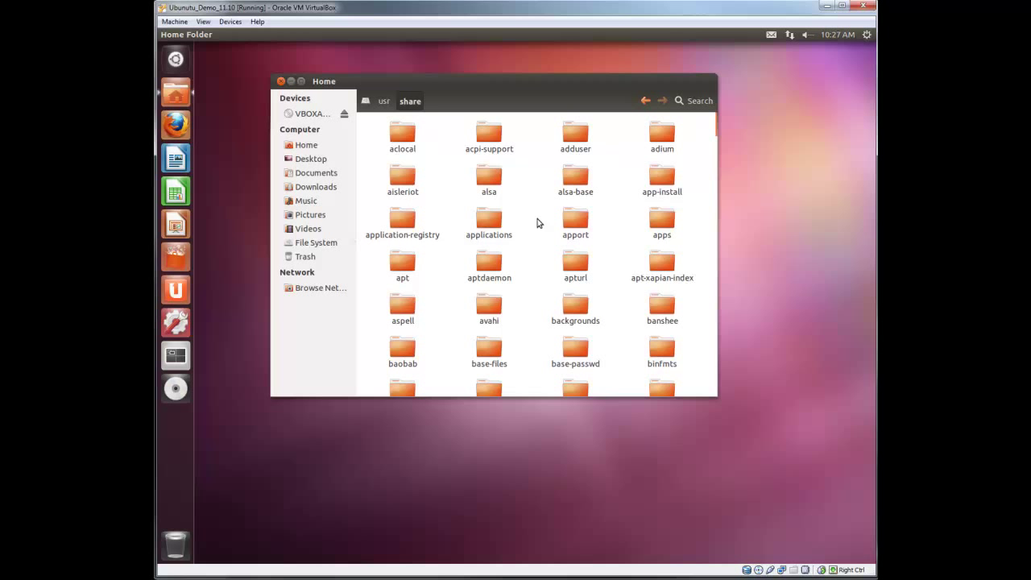
double_click(487, 224)
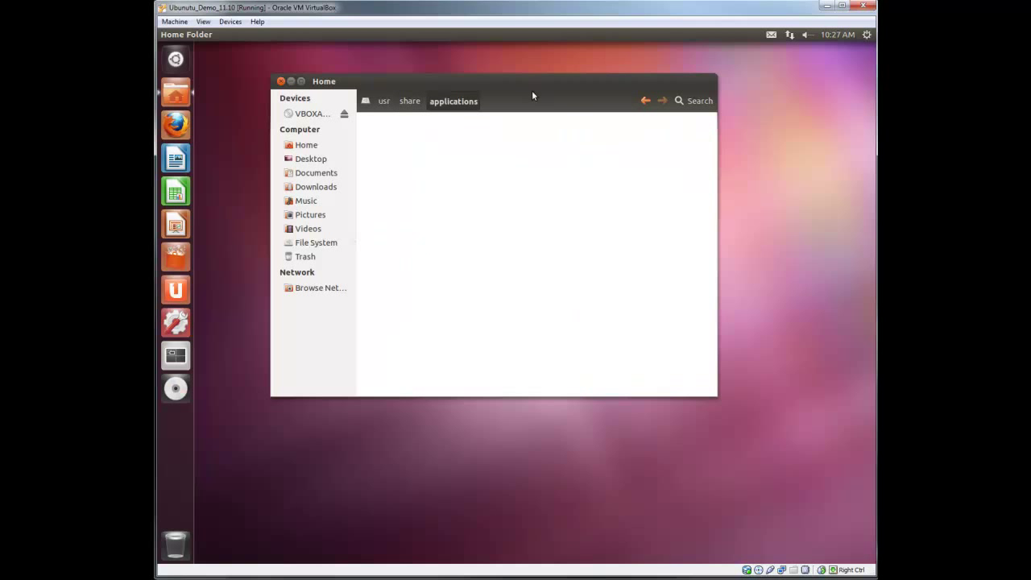
left_click_drag(529, 87, 643, 87)
scroll(691, 231, "down", 2)
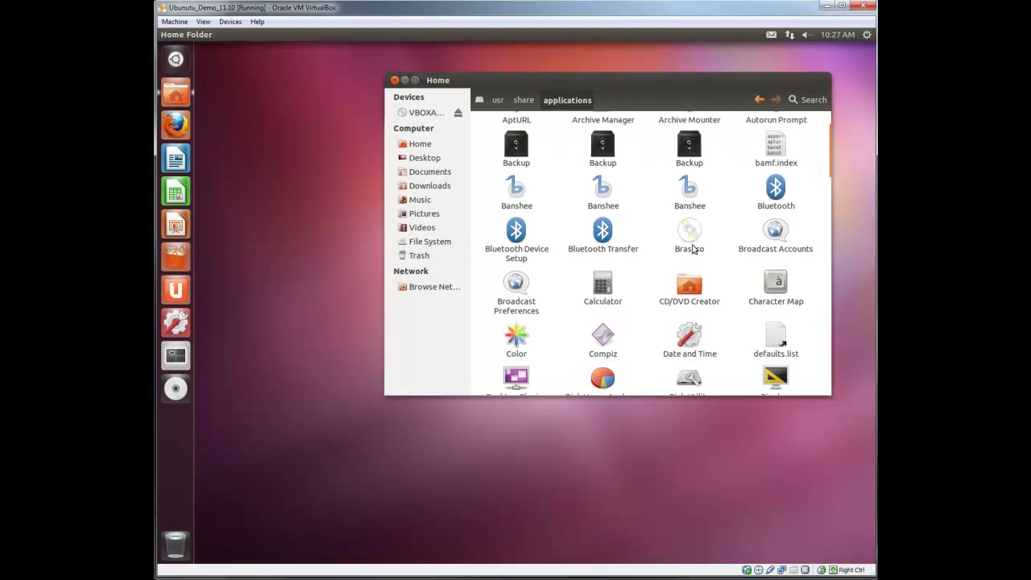
scroll(691, 232, "down", 5)
scroll(705, 287, "down", 1)
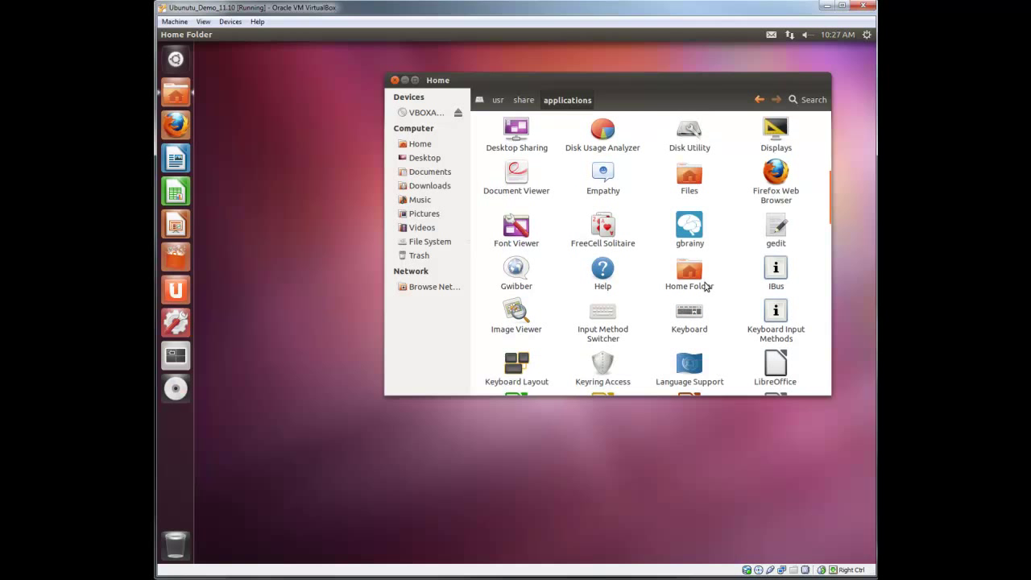
scroll(706, 287, "down", 2)
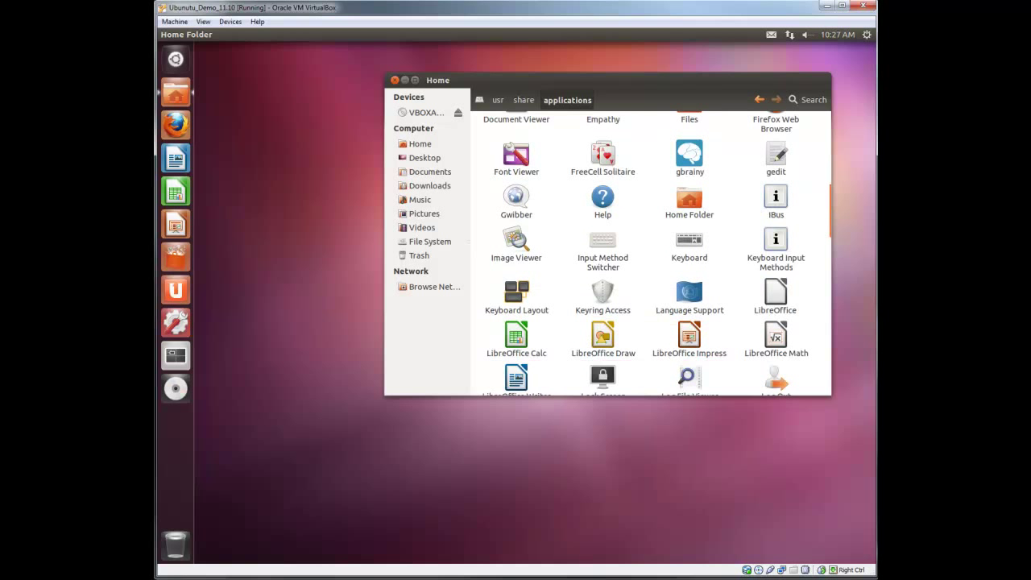
scroll(640, 314, "down", 2)
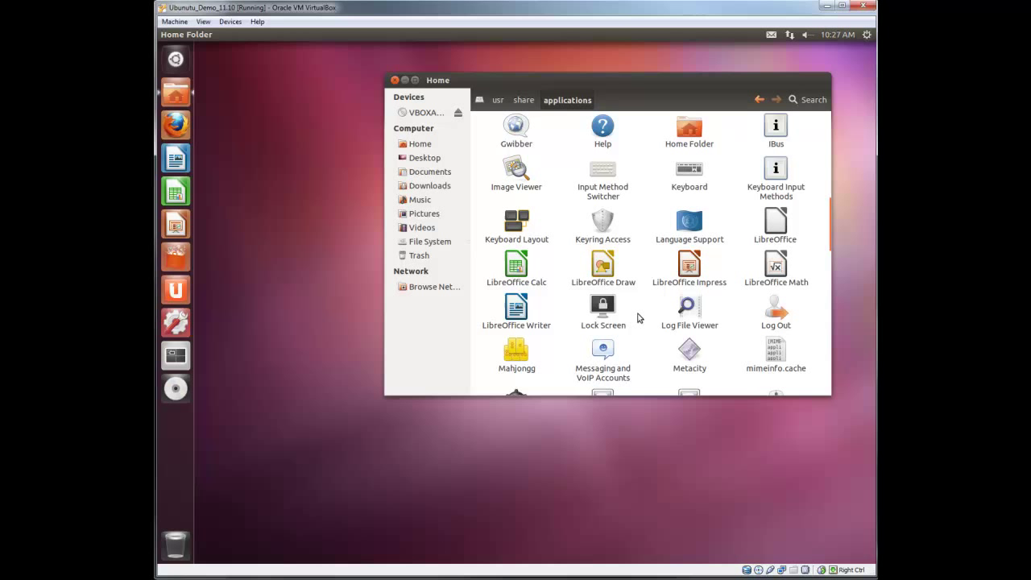
scroll(644, 302, "up", 1)
scroll(645, 302, "up", 2)
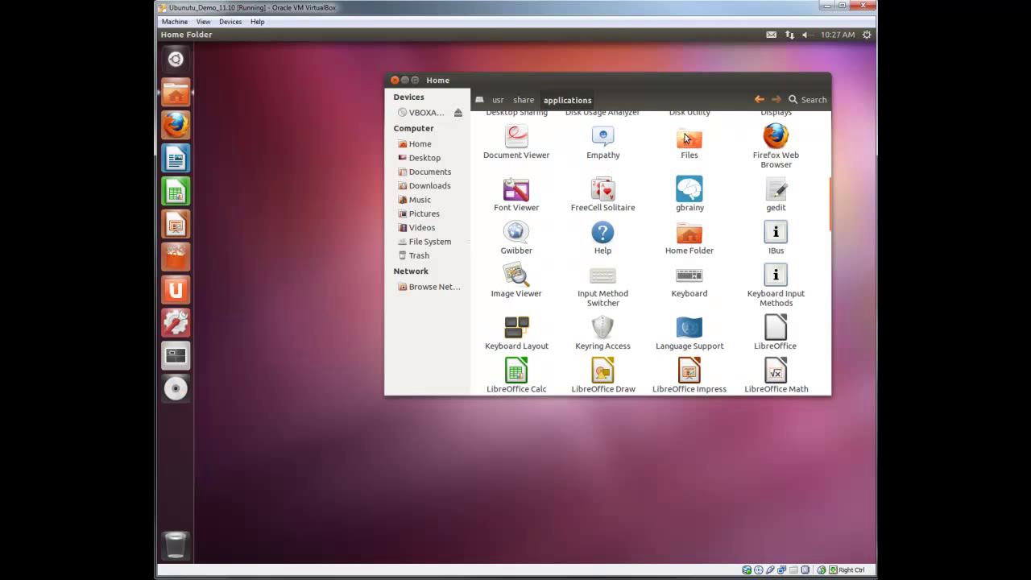
Copy the Files launcher to the Desktop, then scroll through the applications folder
right_click(681, 141)
mouse_move(714, 214)
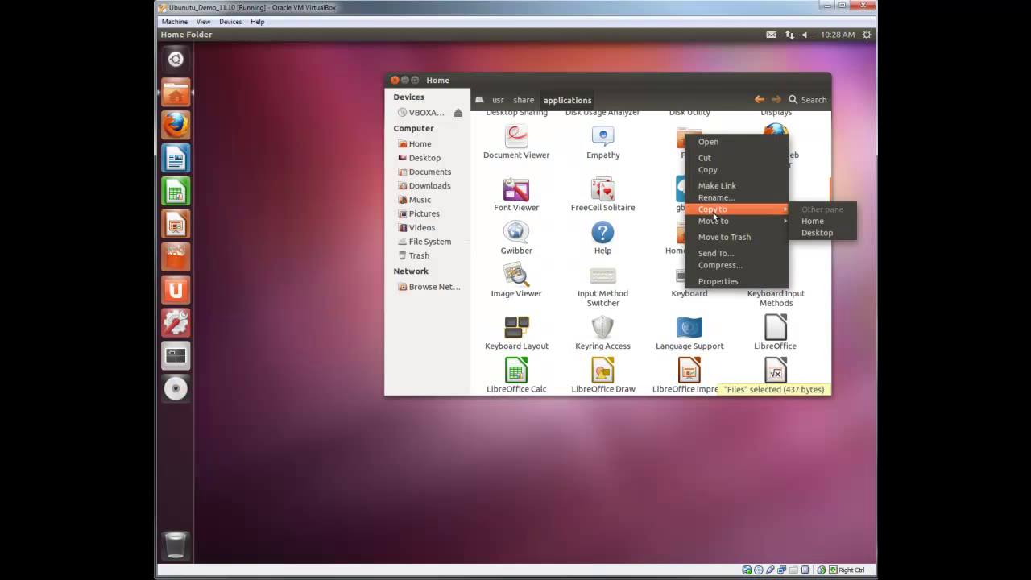
left_click(817, 234)
scroll(797, 316, "down", 2)
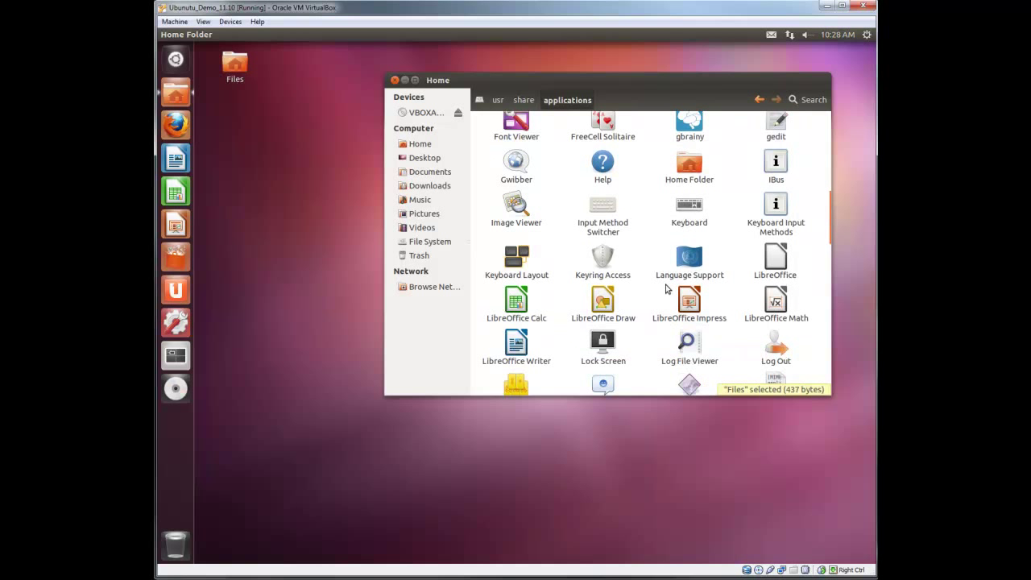
scroll(745, 268, "down", 2)
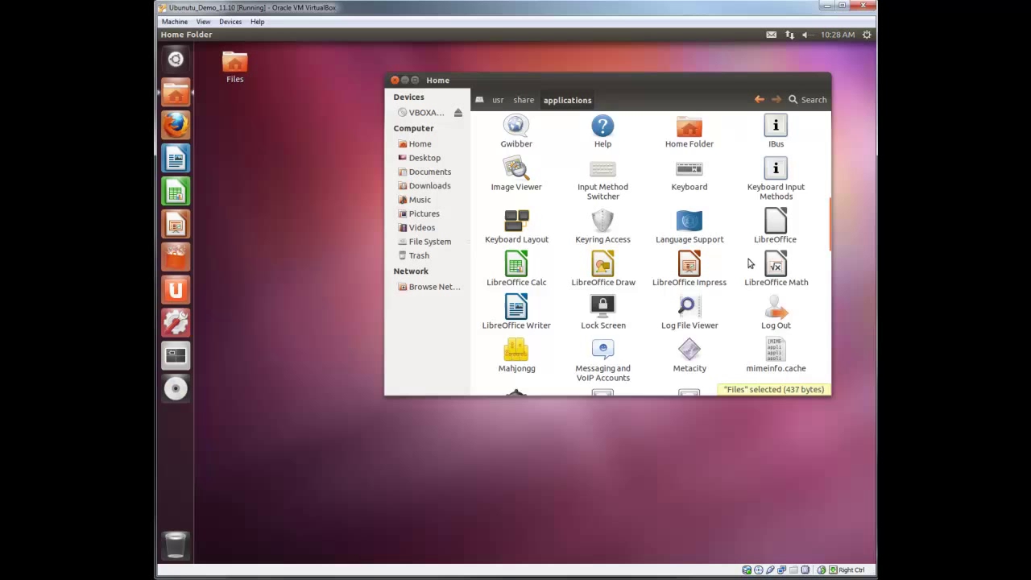
scroll(745, 268, "down", 9)
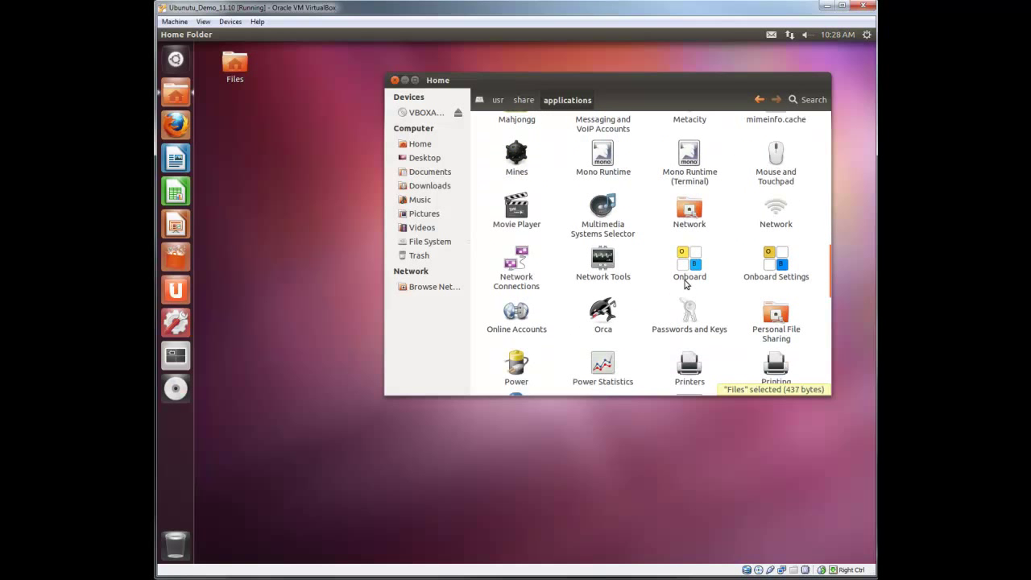
scroll(686, 285, "down", 3)
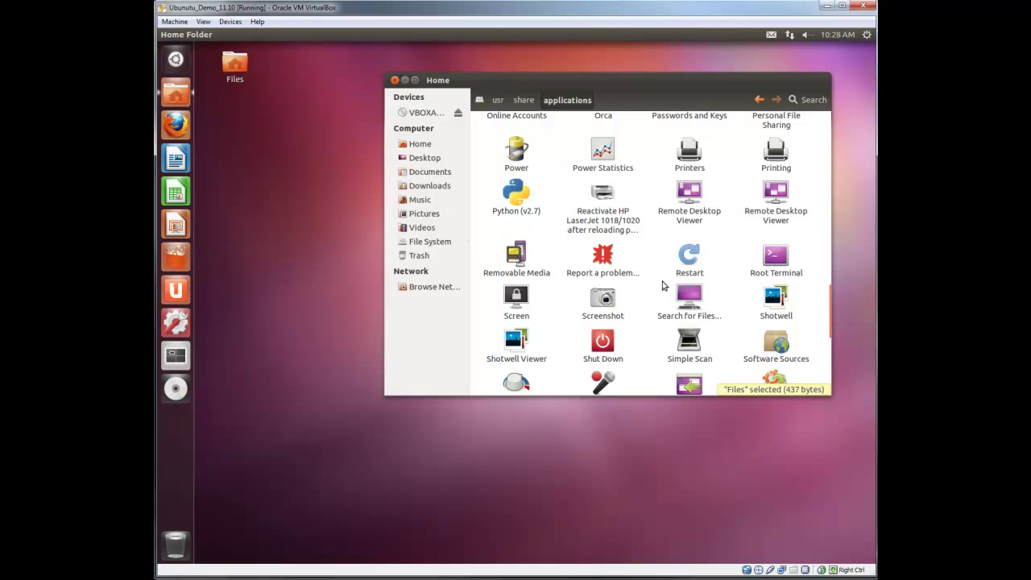
scroll(690, 254, "up", 5)
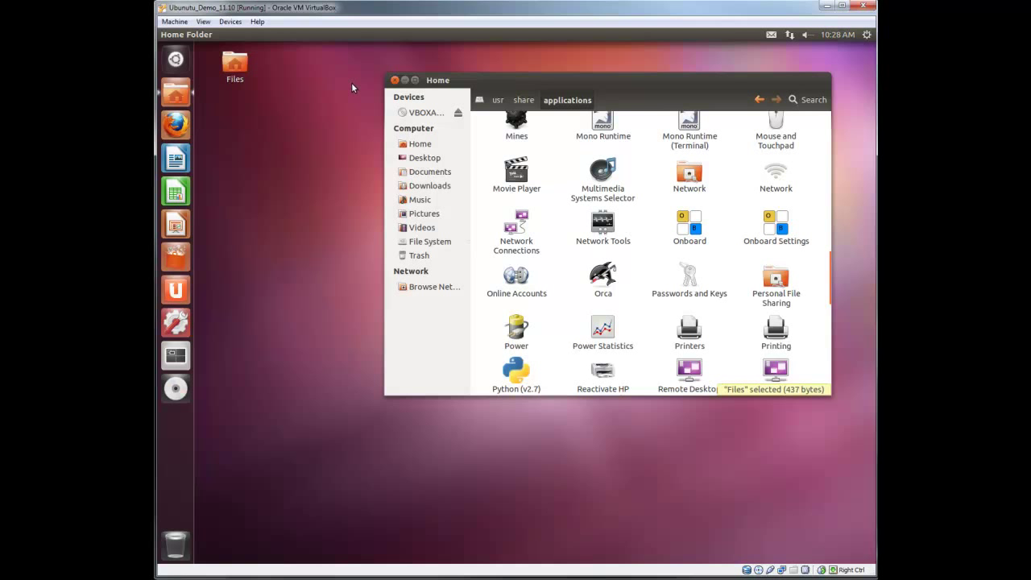
Reopen the file manager from the desktop Files icon and browse to /etc/samba
left_click(394, 81)
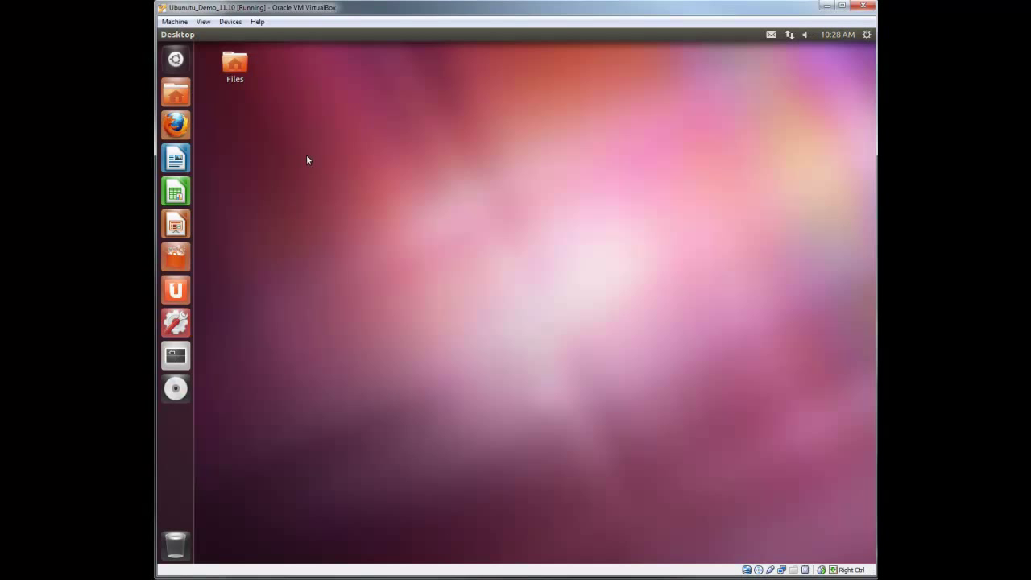
double_click(243, 63)
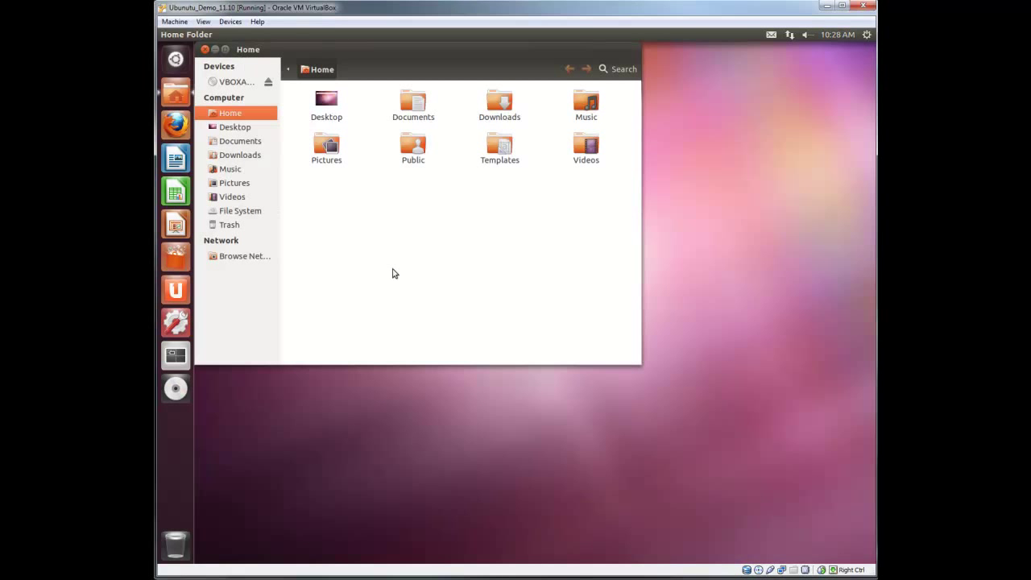
left_click(253, 212)
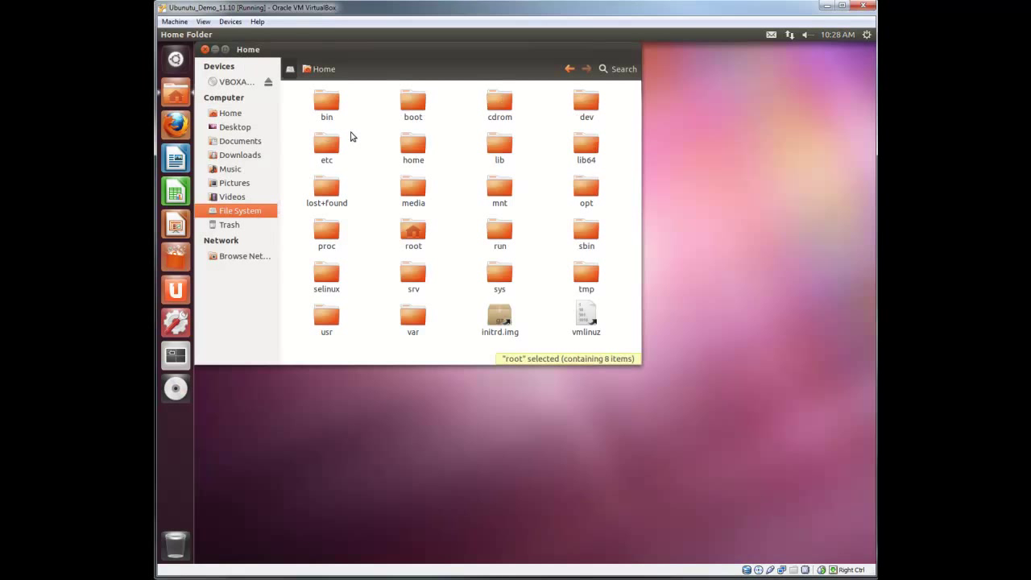
double_click(331, 146)
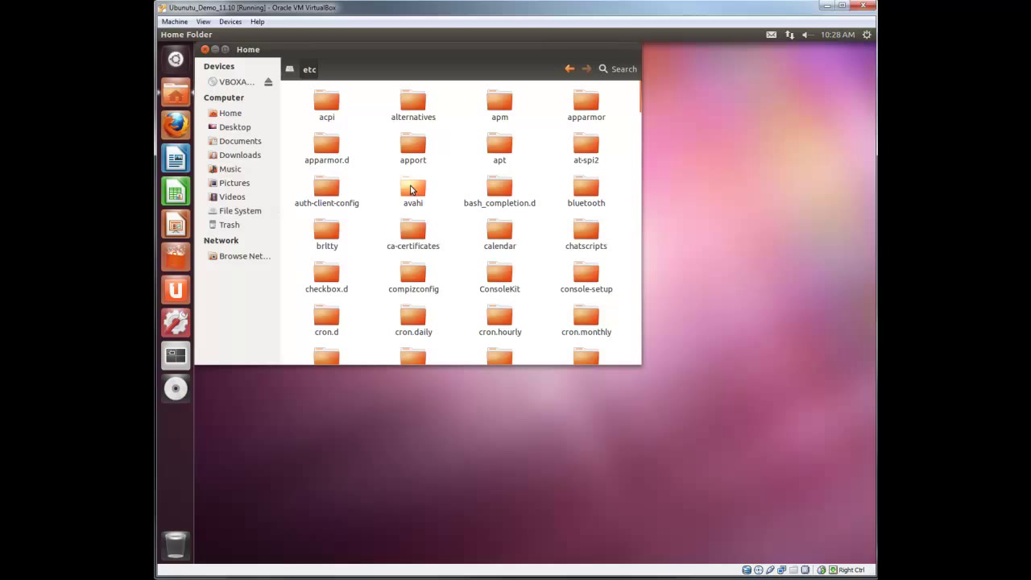
left_click(411, 189)
scroll(457, 255, "down", 4)
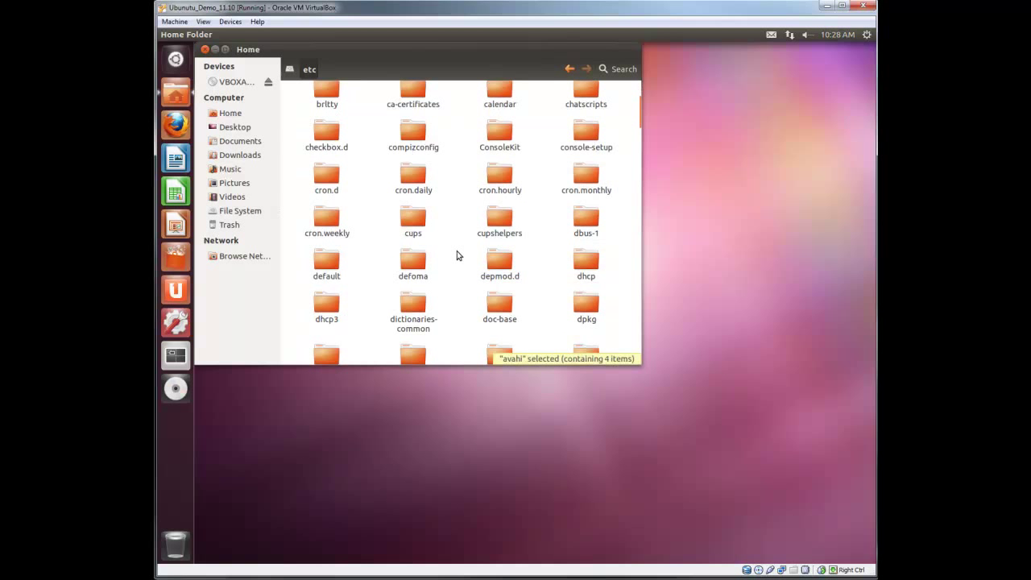
scroll(457, 255, "down", 11)
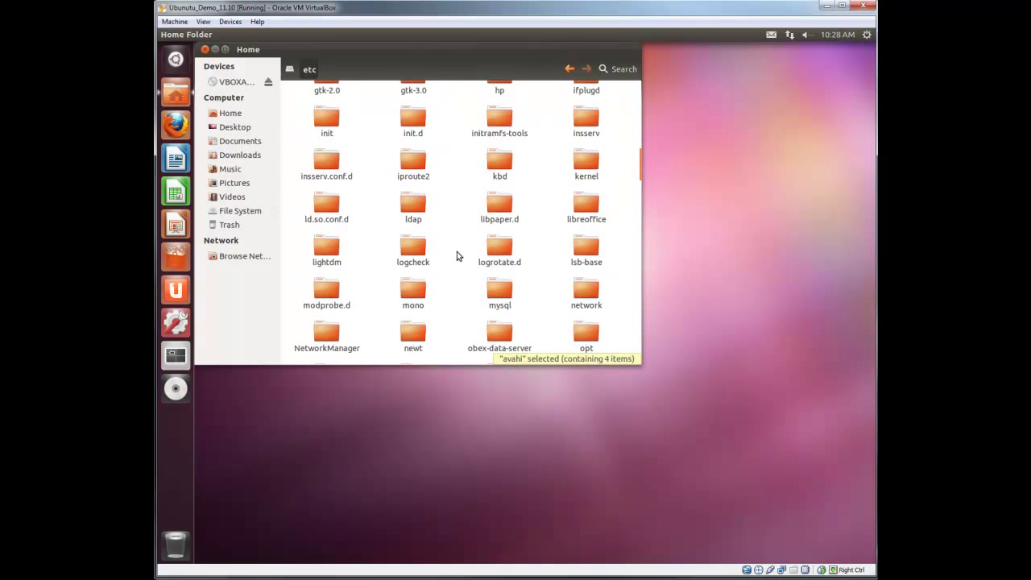
scroll(457, 257, "down", 4)
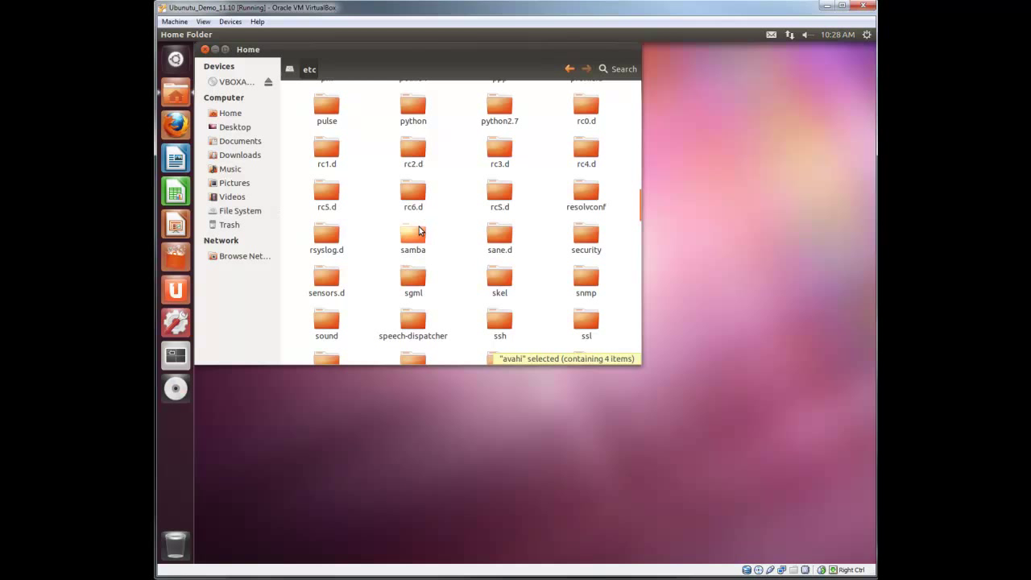
double_click(418, 234)
left_click_drag(464, 77, 508, 116)
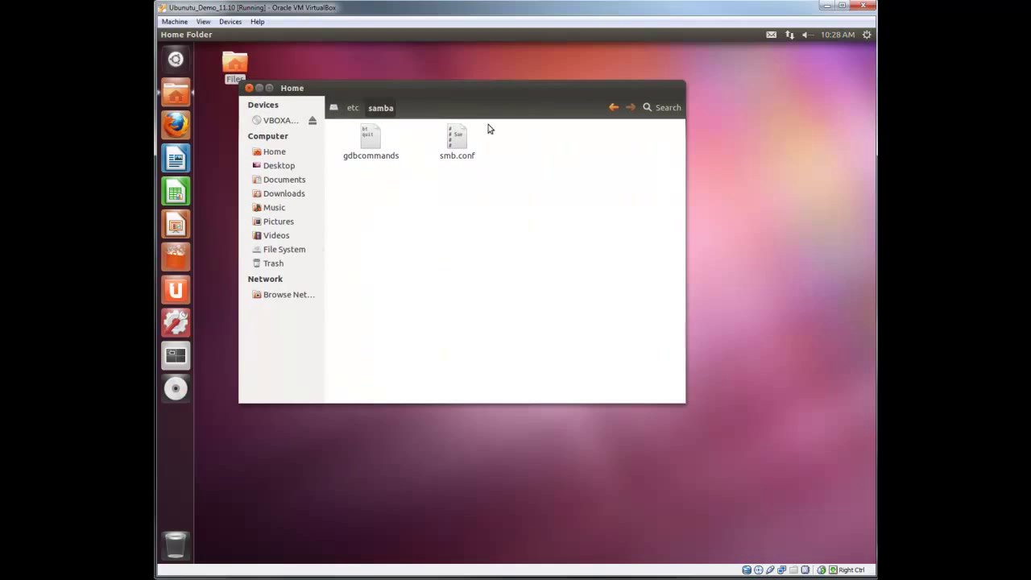
Open smb.conf in gedit and change the workgroup value from WORKGROUP to testdomain
double_click(457, 141)
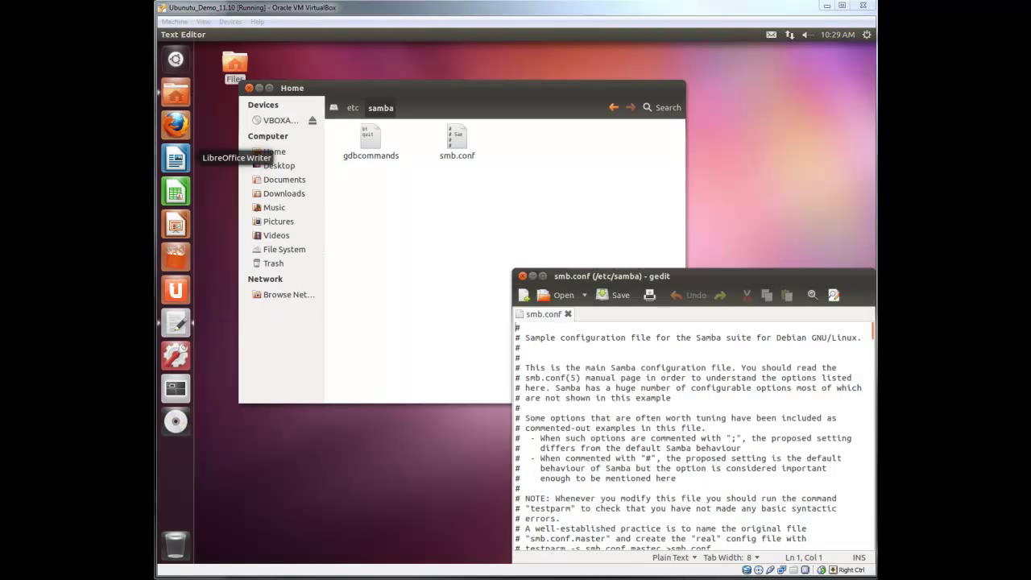
left_click_drag(769, 282, 610, 153)
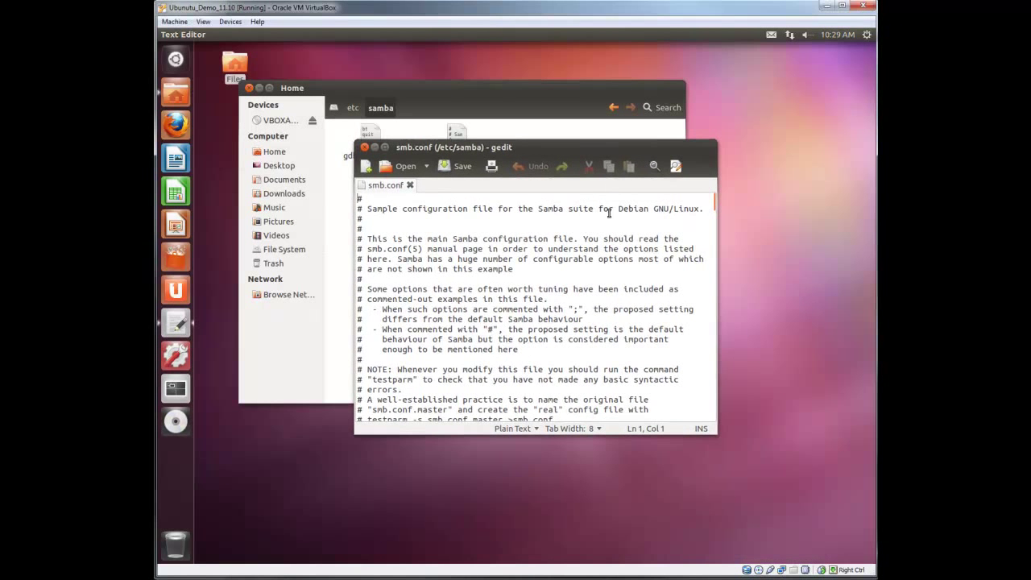
scroll(576, 354, "down", 4)
scroll(577, 355, "down", 3)
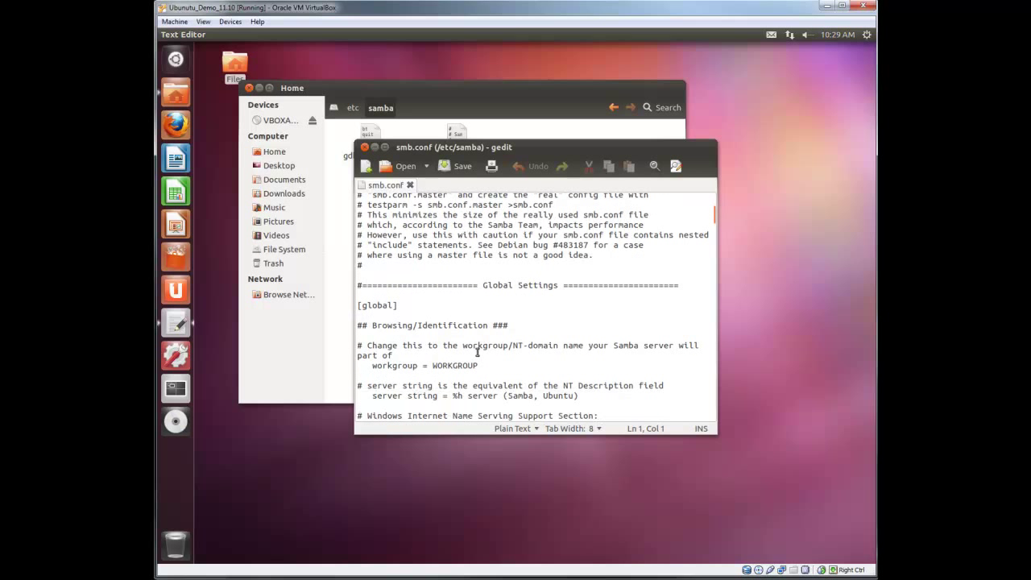
left_click_drag(477, 365, 433, 366)
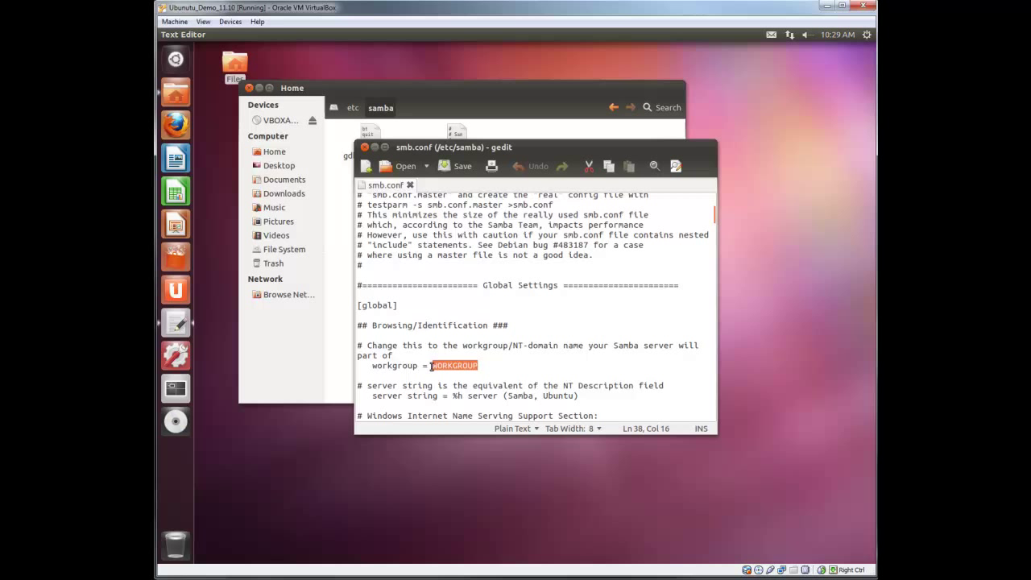
type("test")
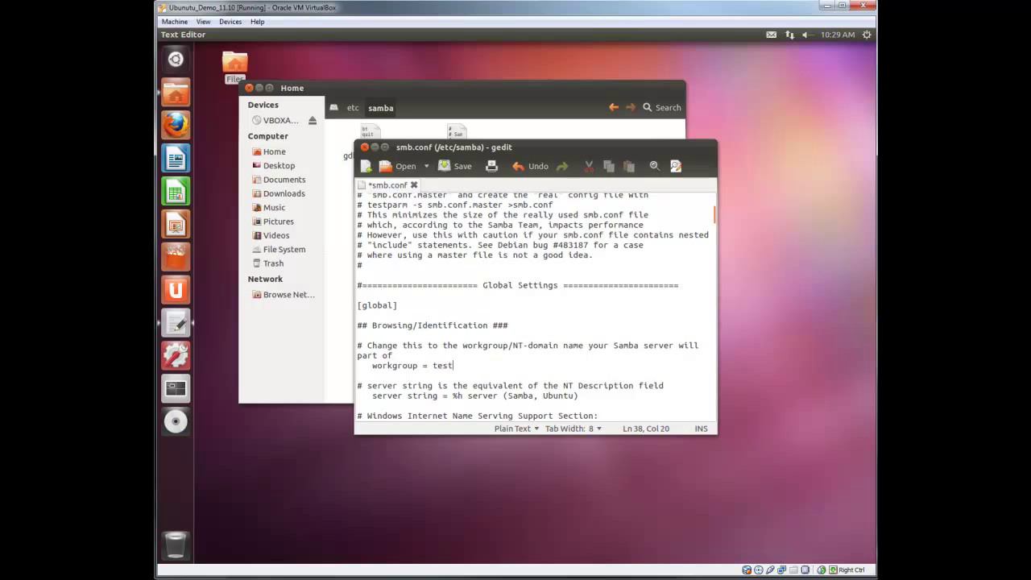
type("domain")
Add a 'security = domain' line below it, save smb.conf and close gedit
key("Return")
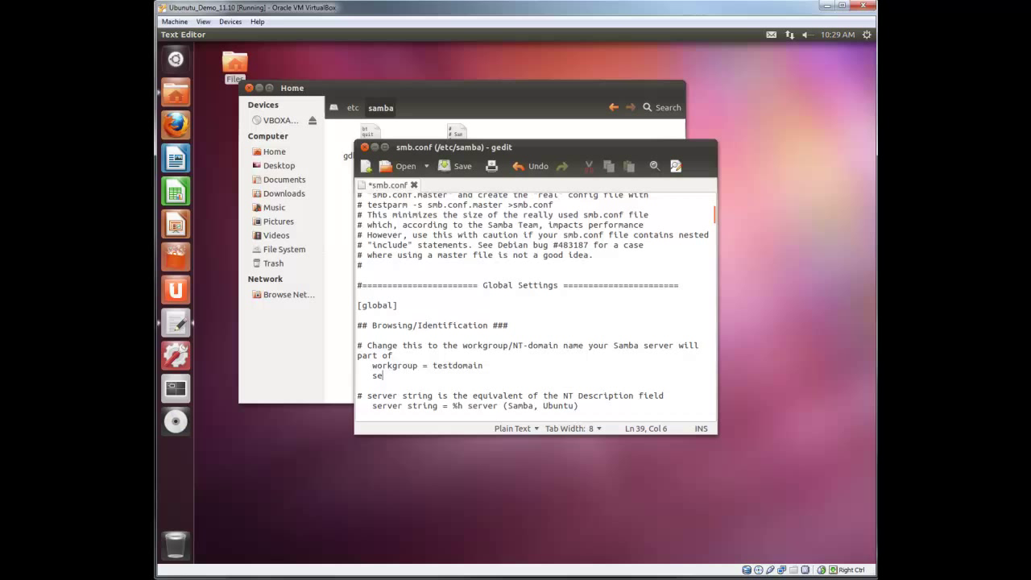
type("security = domain")
left_click(455, 170)
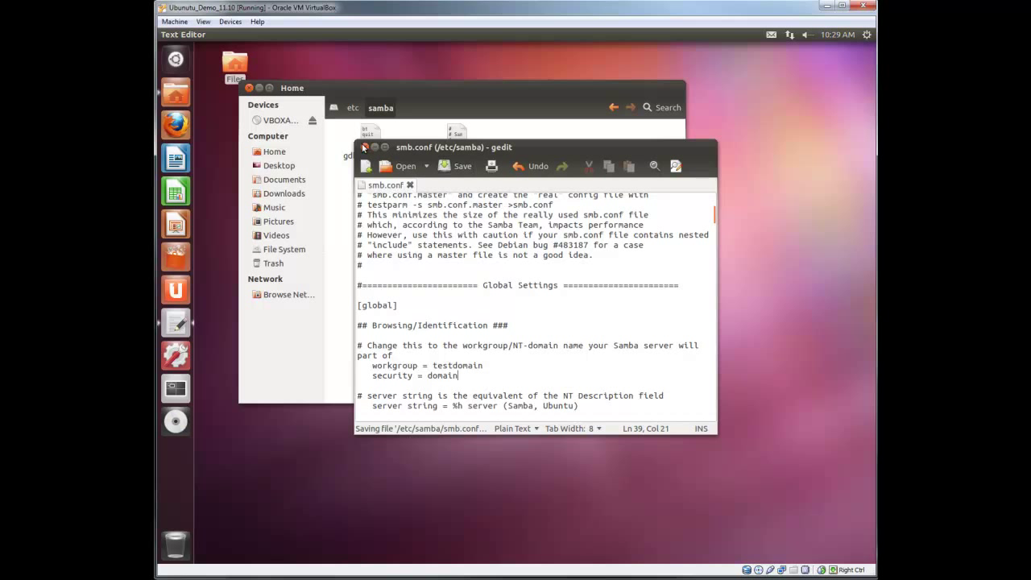
left_click(365, 149)
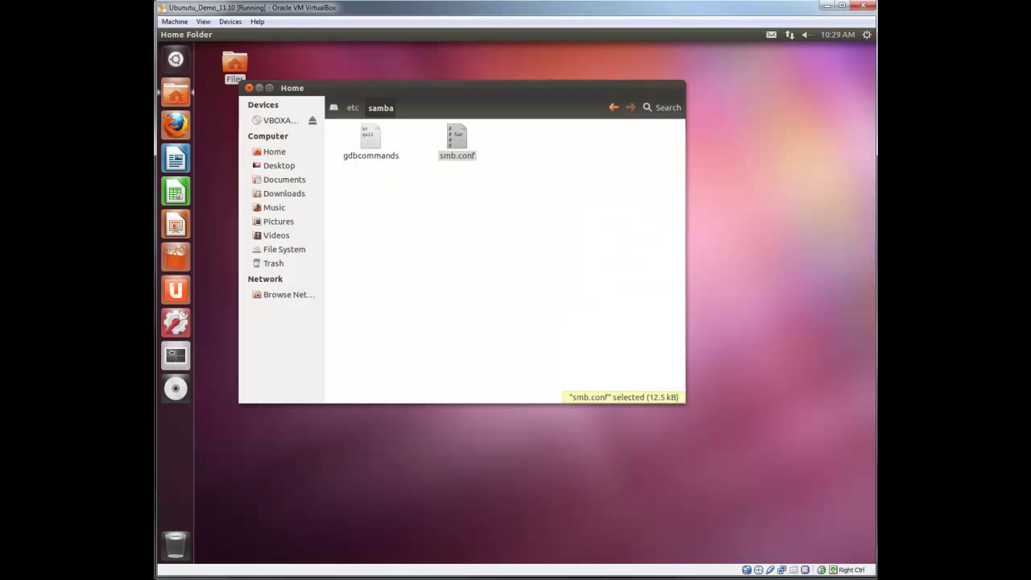
Reopen the file manager and navigate to /usr/share/applications
left_click(249, 88)
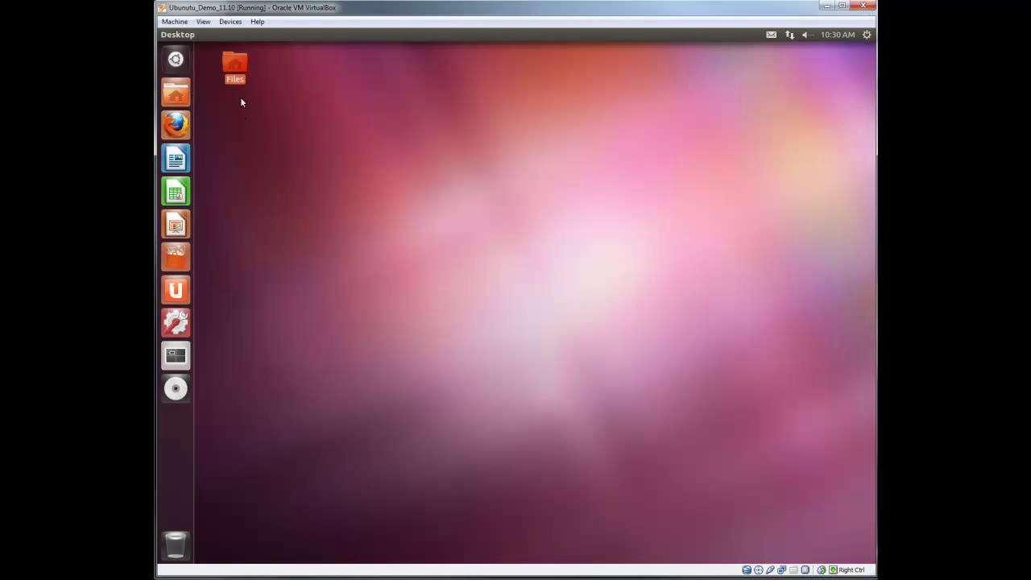
double_click(235, 78)
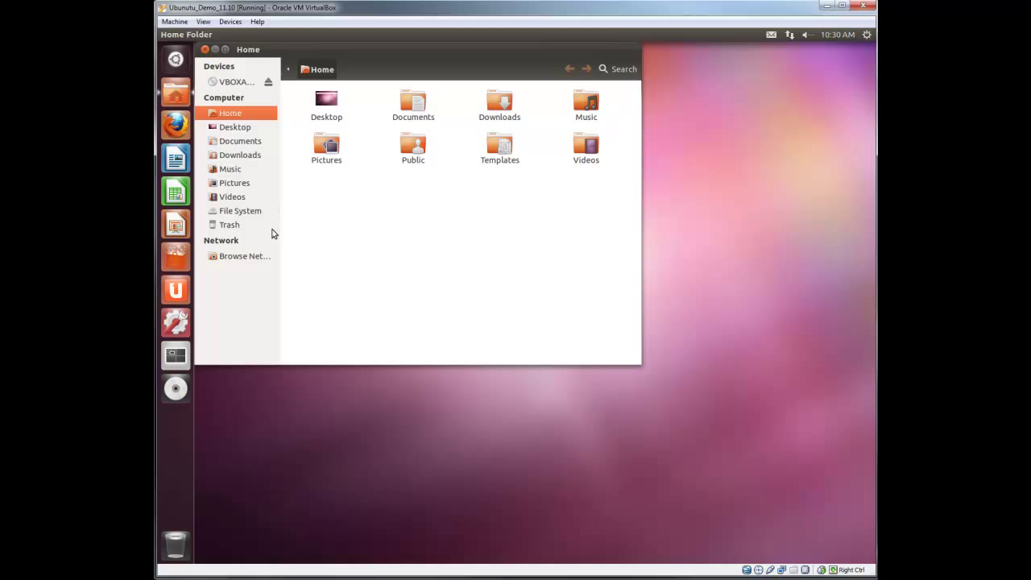
left_click(249, 207)
double_click(327, 321)
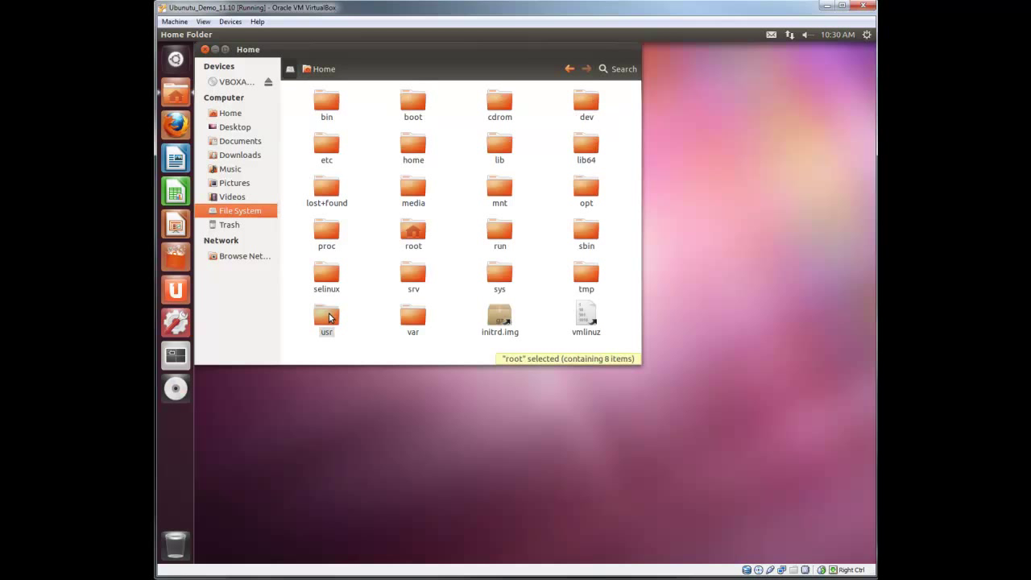
double_click(497, 149)
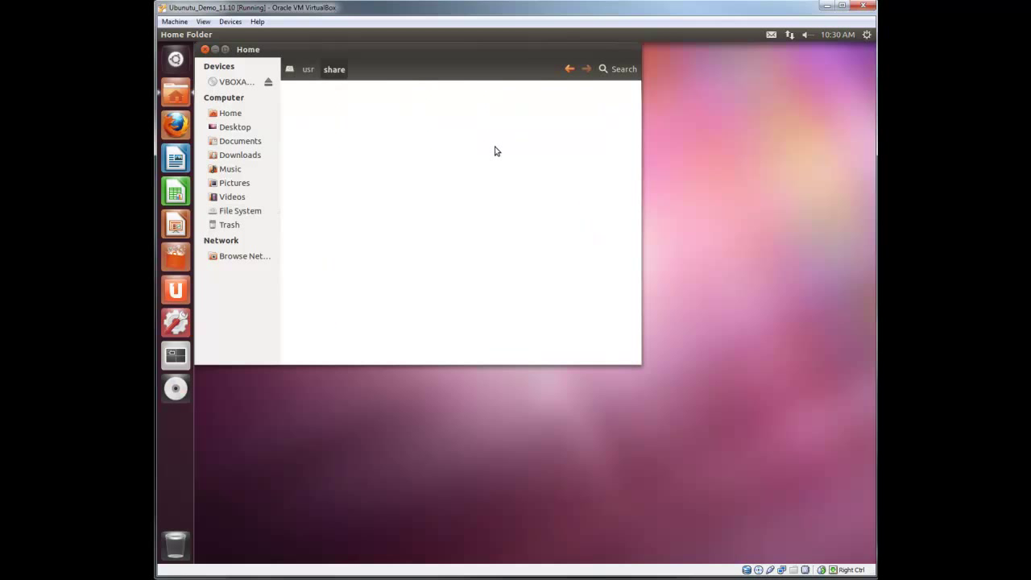
double_click(399, 199)
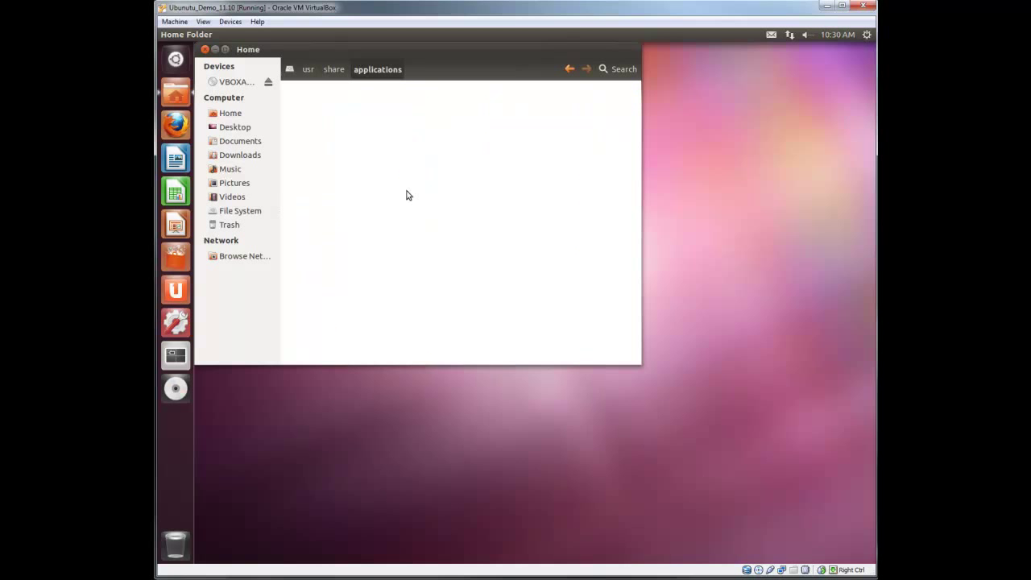
Copy the Terminal launcher to the Desktop, close the file manager and select the new shortcut
type("t")
right_click(424, 342)
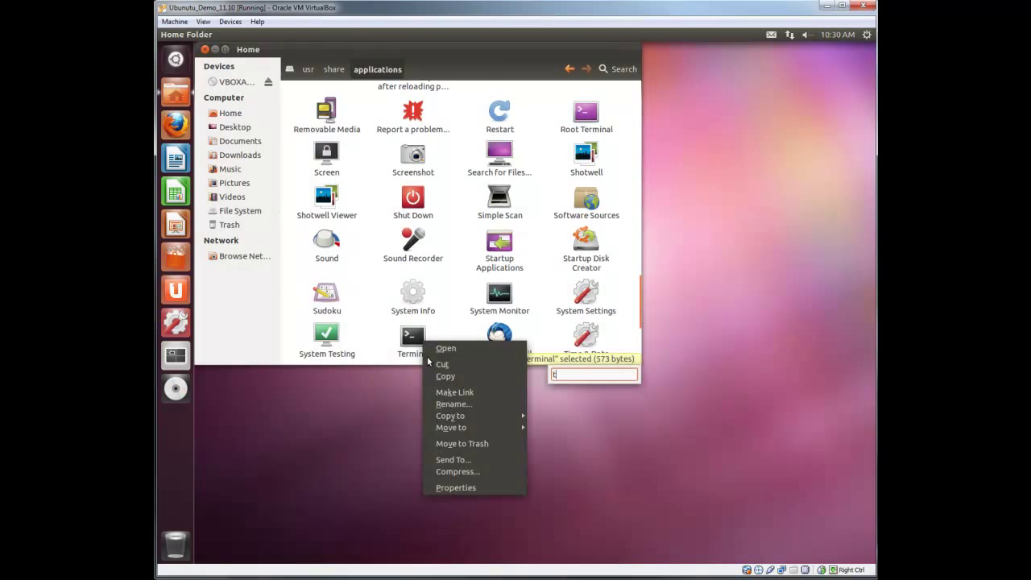
mouse_move(449, 430)
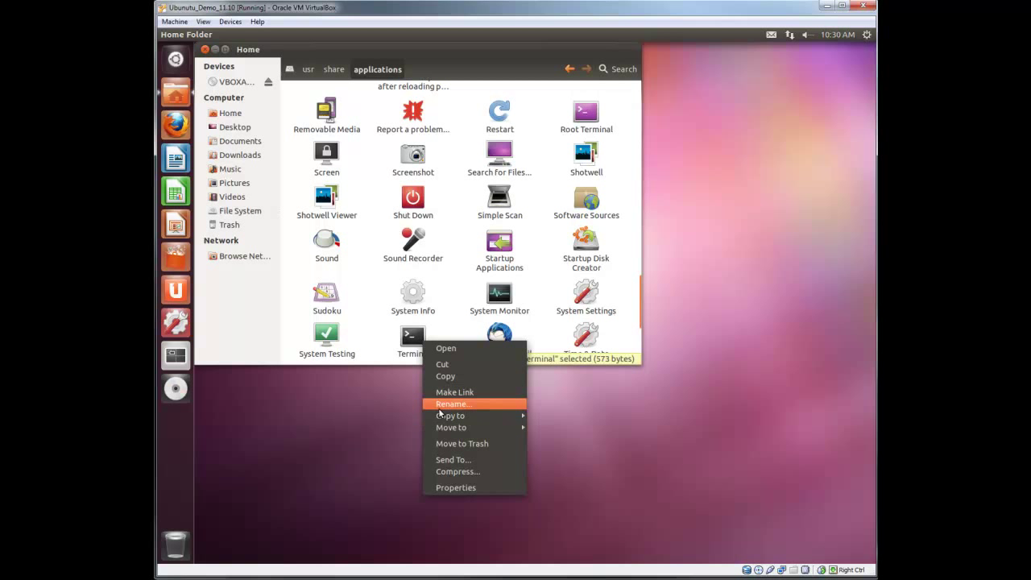
mouse_move(447, 416)
left_click(547, 433)
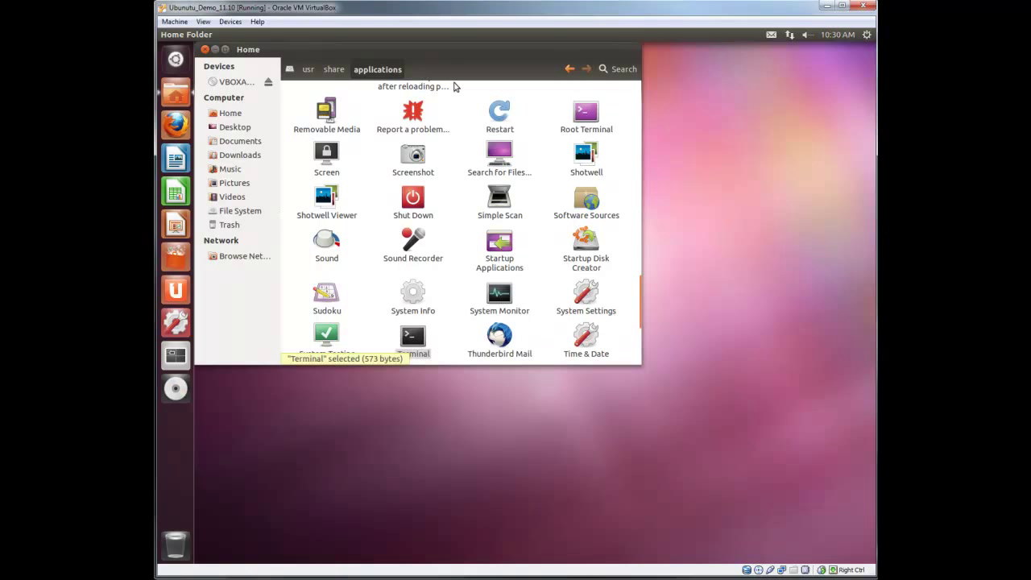
left_click_drag(453, 52, 643, 81)
left_click(395, 78)
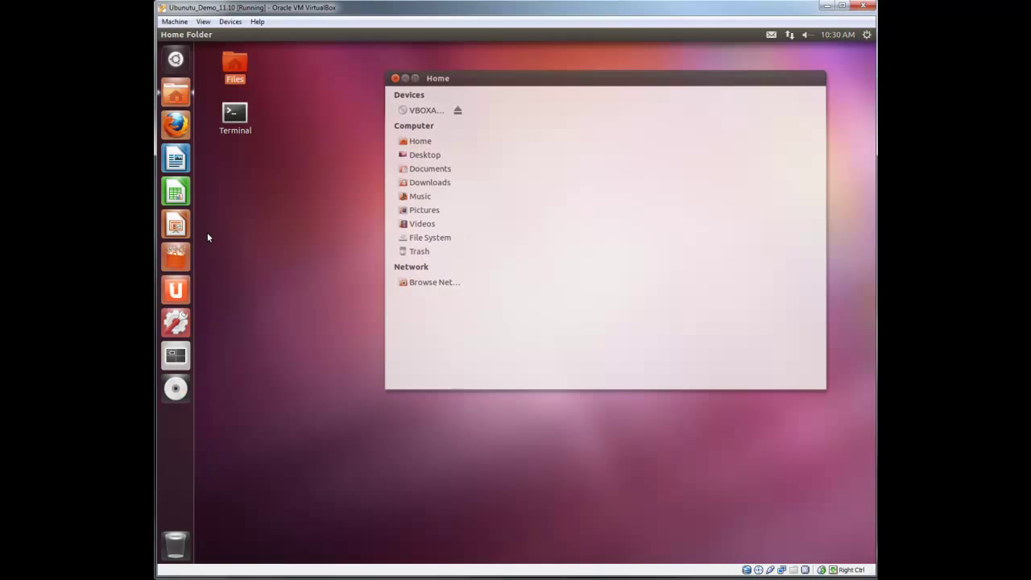
left_click(235, 114)
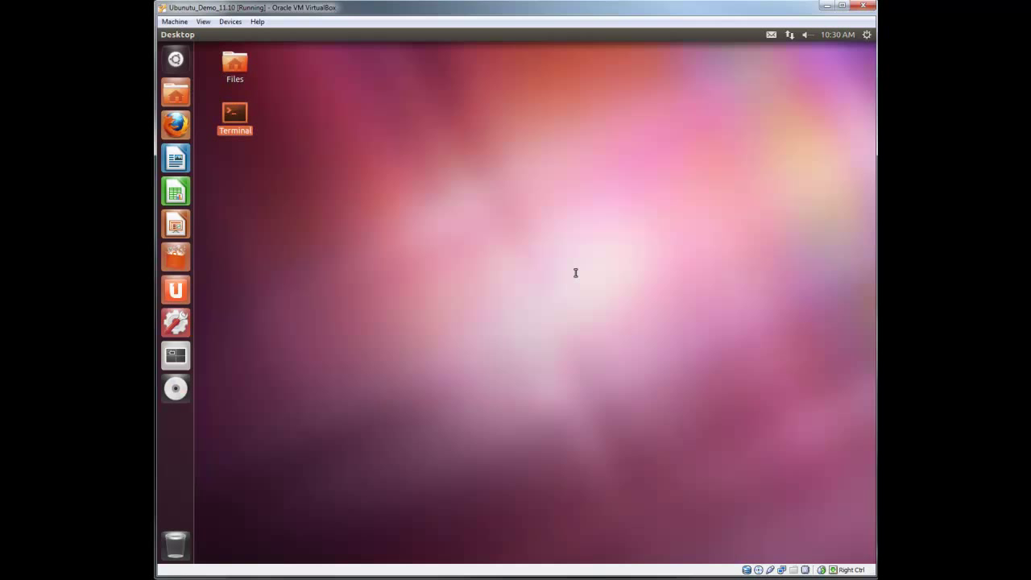
Restart Samba with 'service smbd restart'
left_click_drag(366, 55, 452, 149)
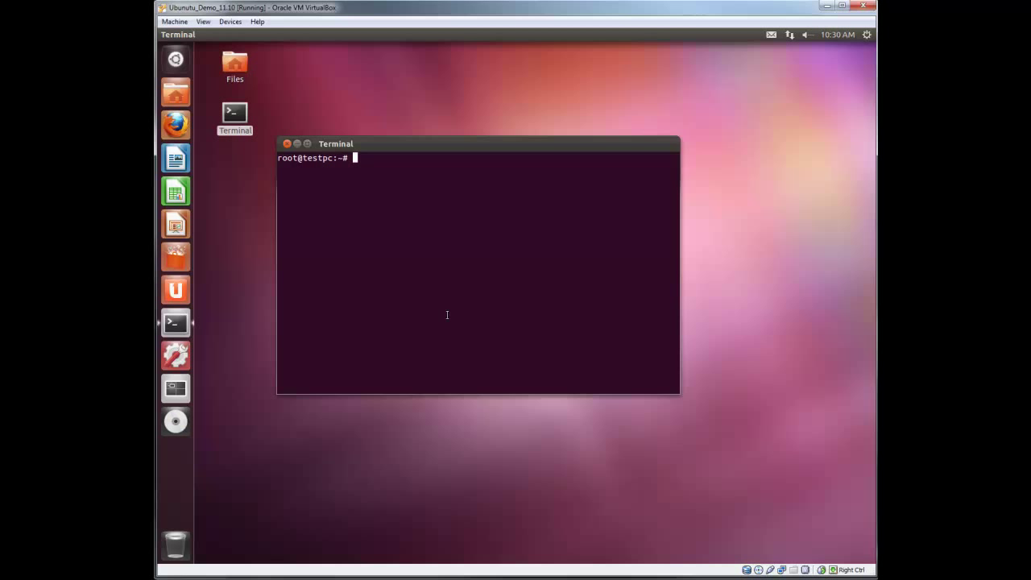
type("service smbd restart")
key("Return")
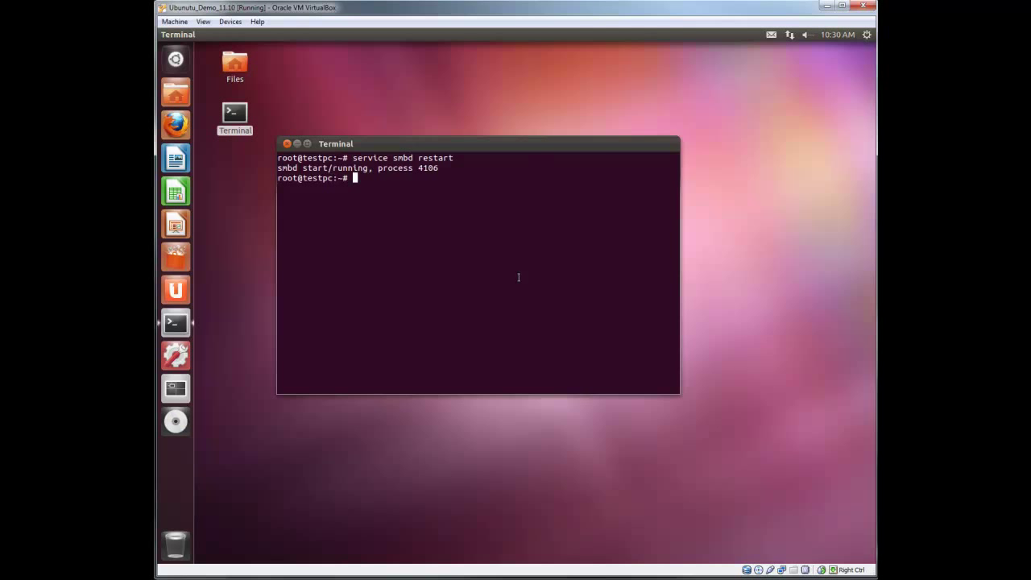
Join the testdomain domain via net join -W testdomain, authenticating with the domain account's password
type("net join -W testdomain")
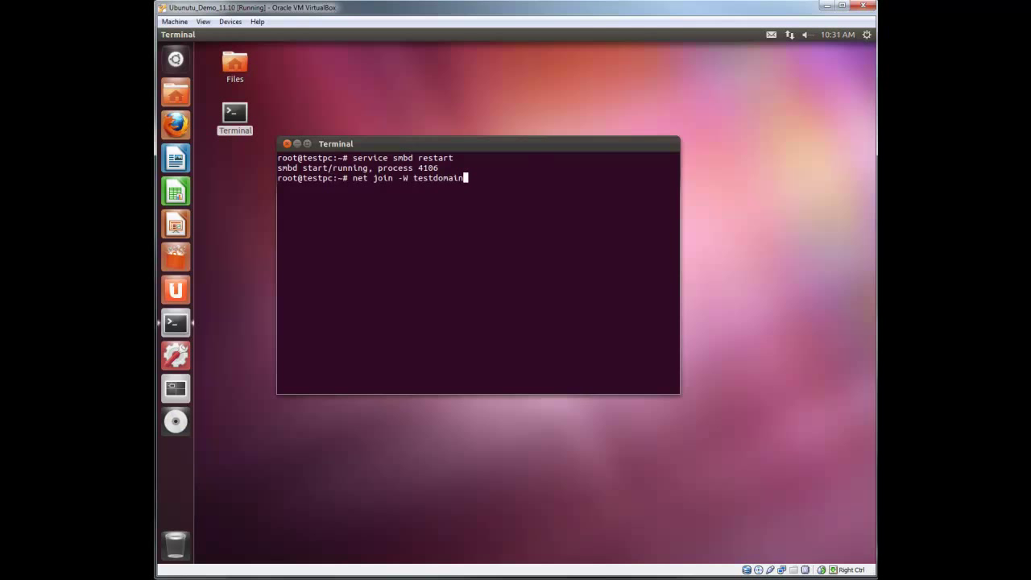
type(" -U donald")
key("Return")
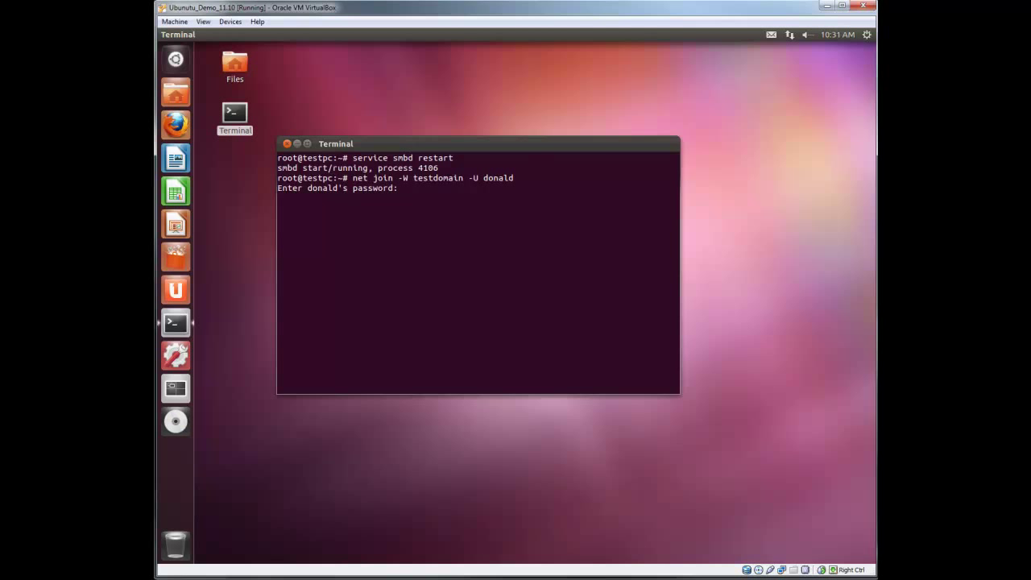
key("Return")
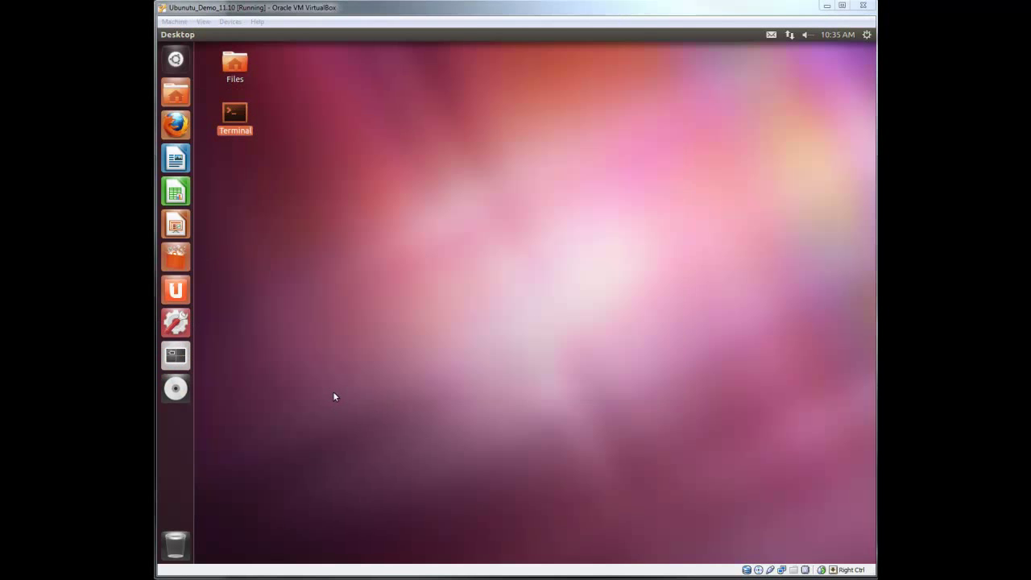
left_click(334, 396)
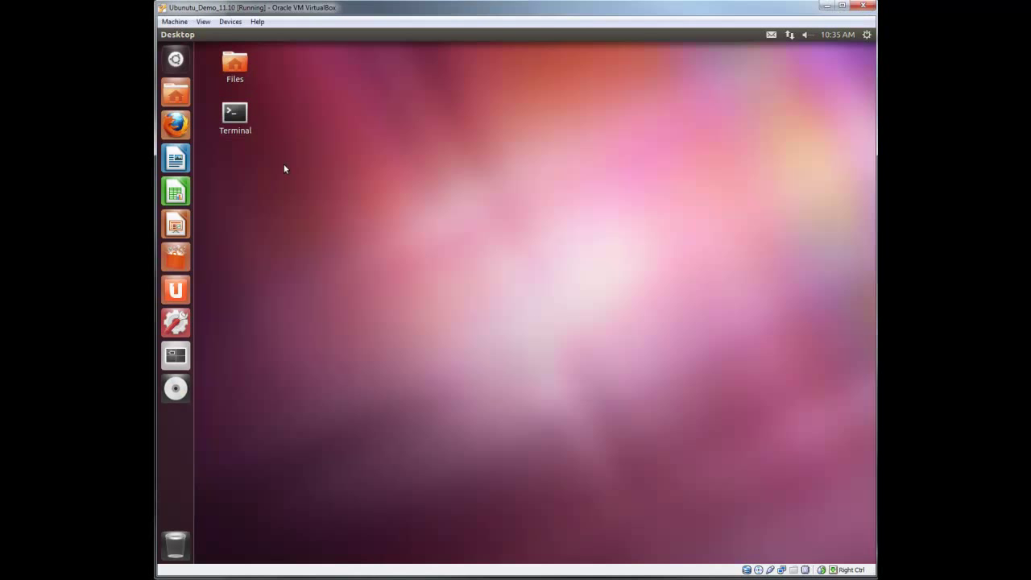
double_click(242, 118)
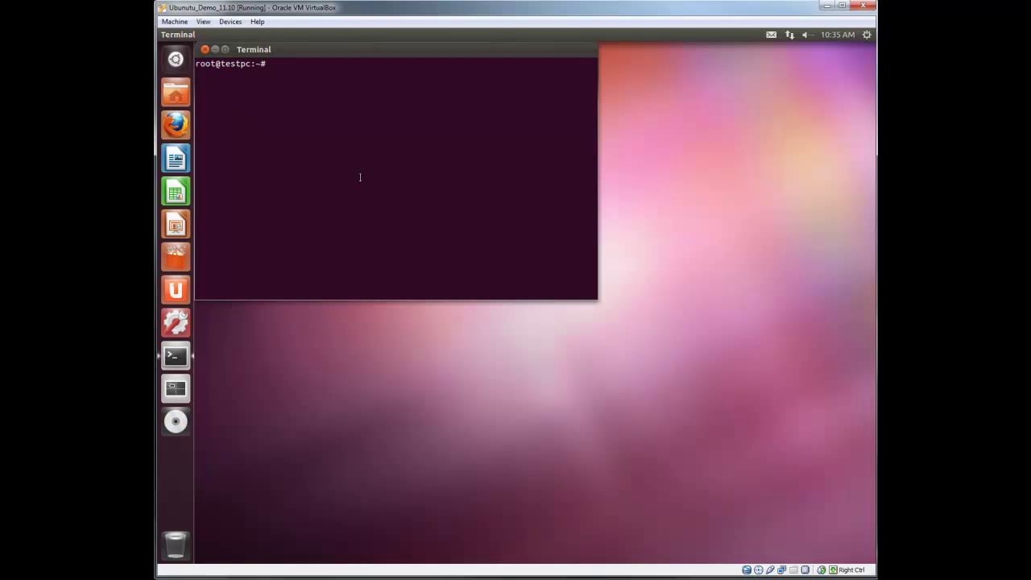
key("Up")
key("Up")
key("Up")
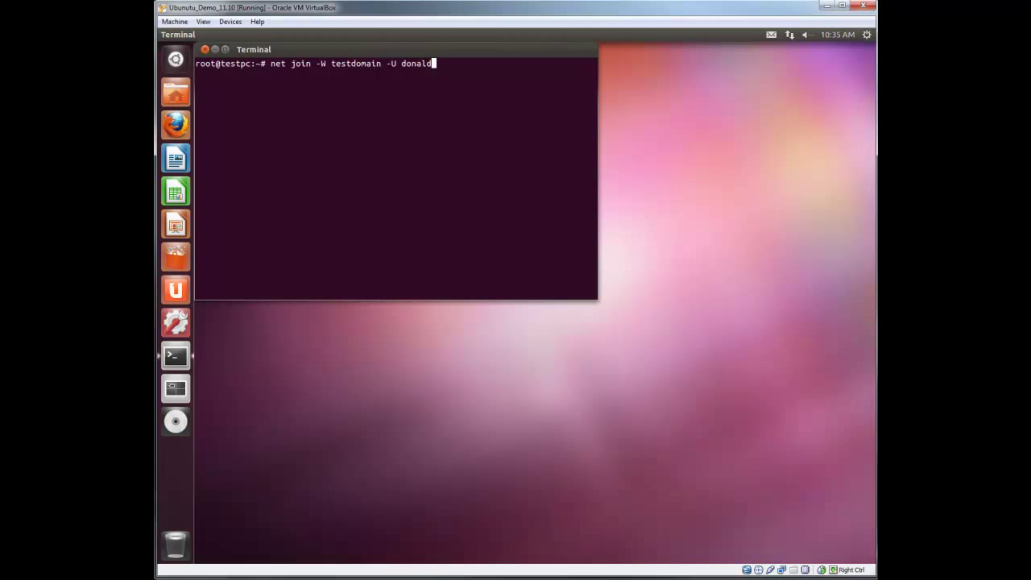
left_click(205, 50)
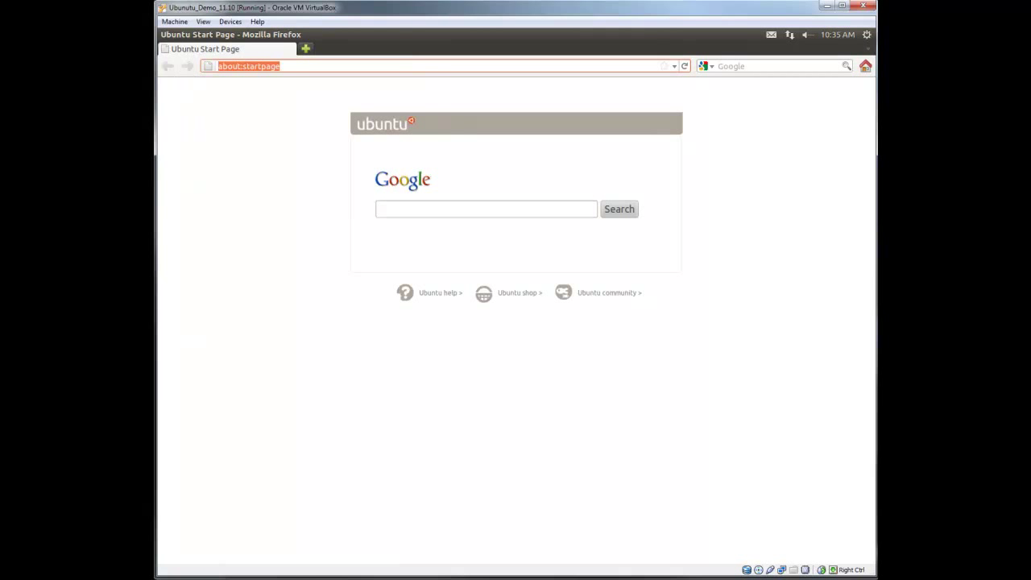
type("https://")
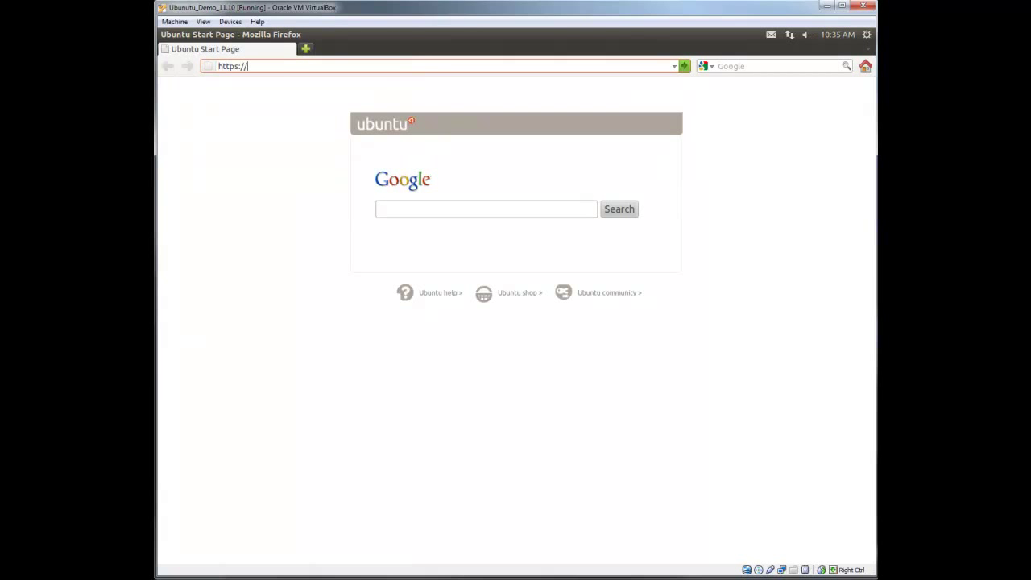
type("testserver:10000")
key("Return")
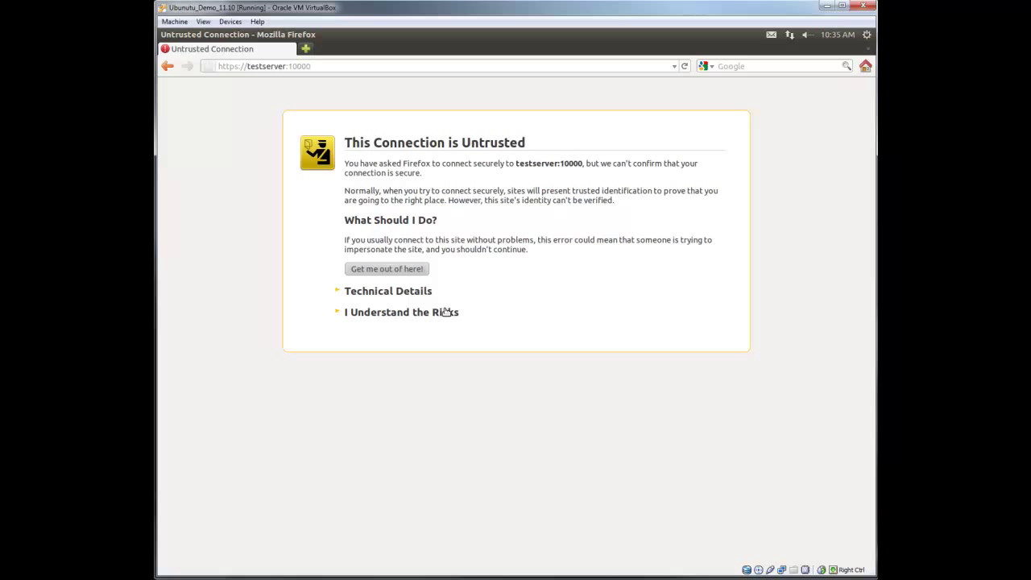
left_click(447, 312)
left_click(393, 389)
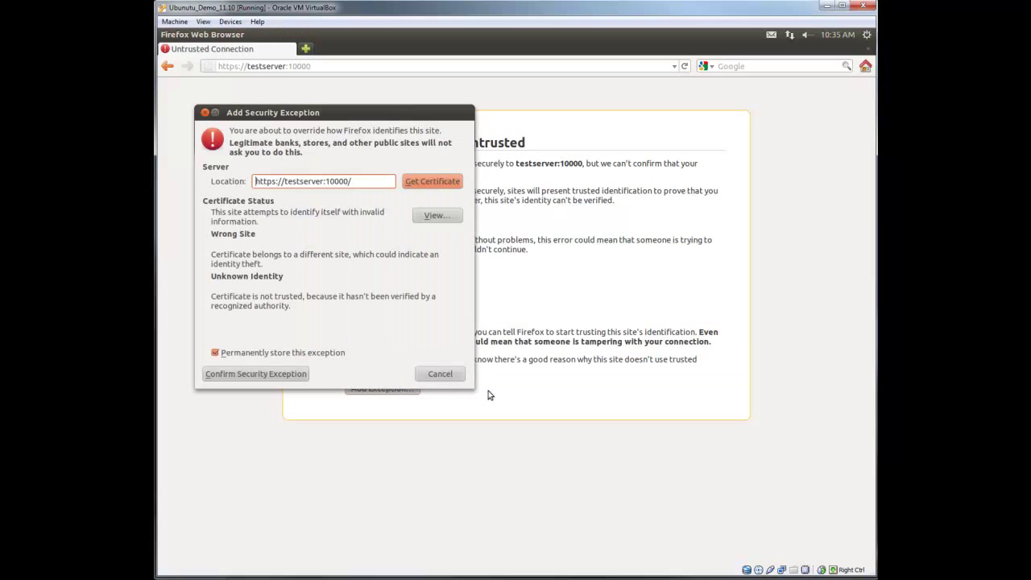
left_click(250, 376)
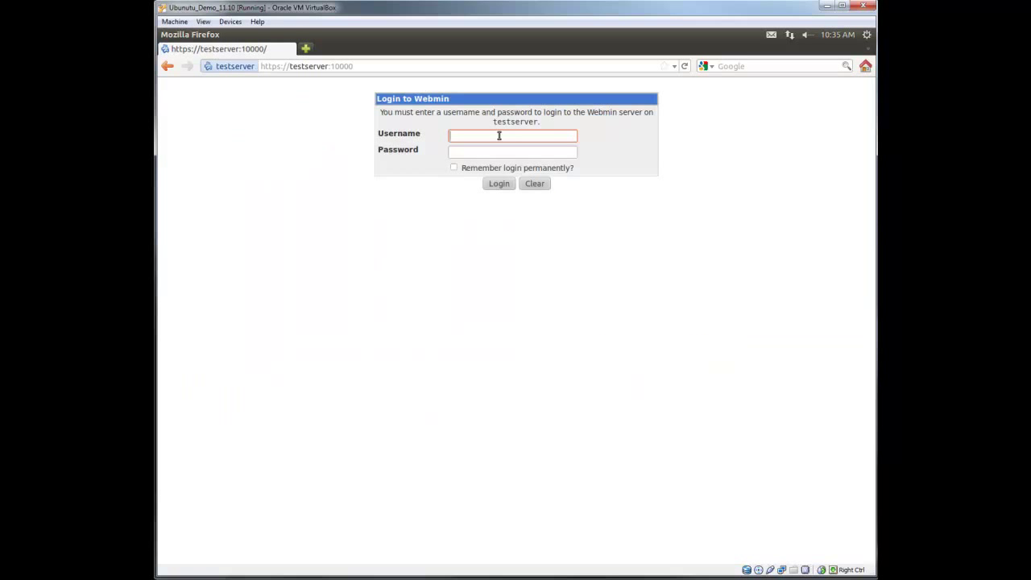
Log in to Webmin as admin and open the Samba users list to verify the testpc$ account
type("admin")
key("Tab")
type("********")
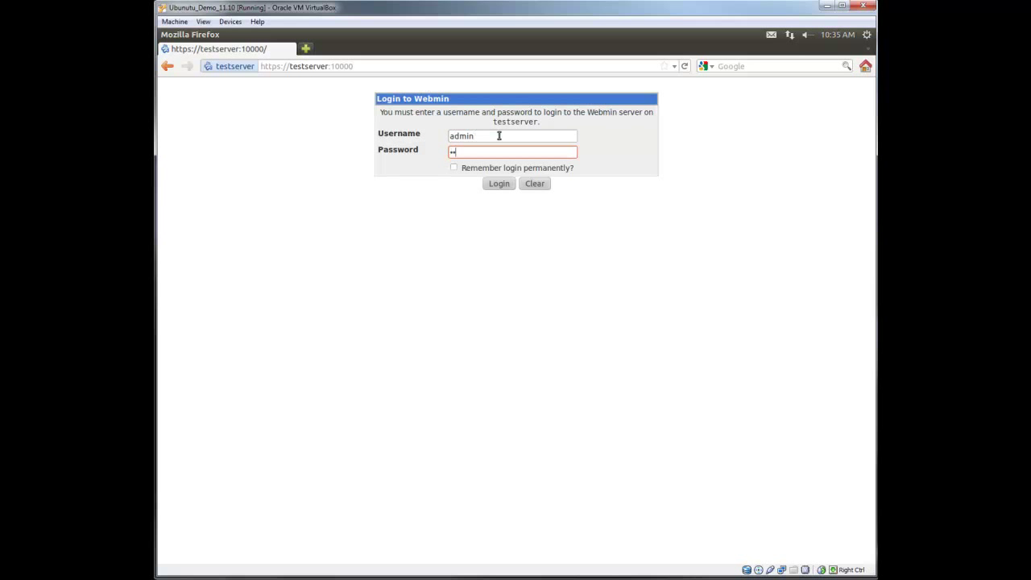
key("Return")
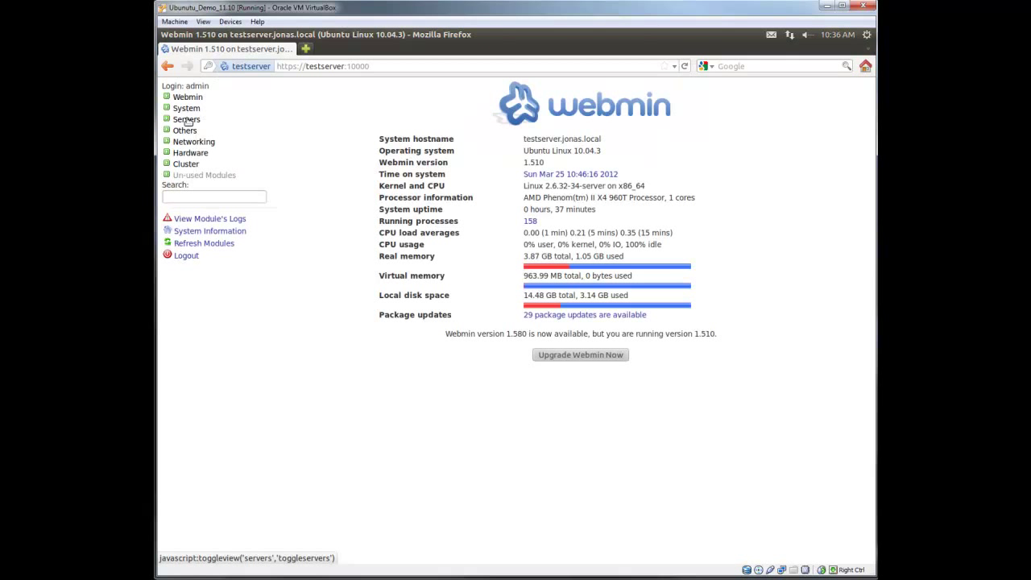
left_click(186, 118)
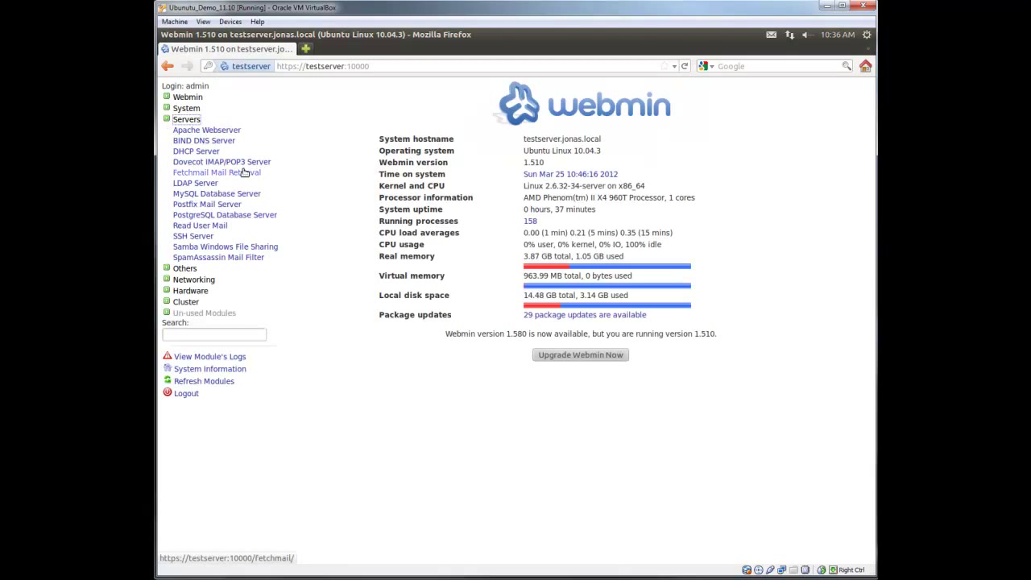
left_click(231, 248)
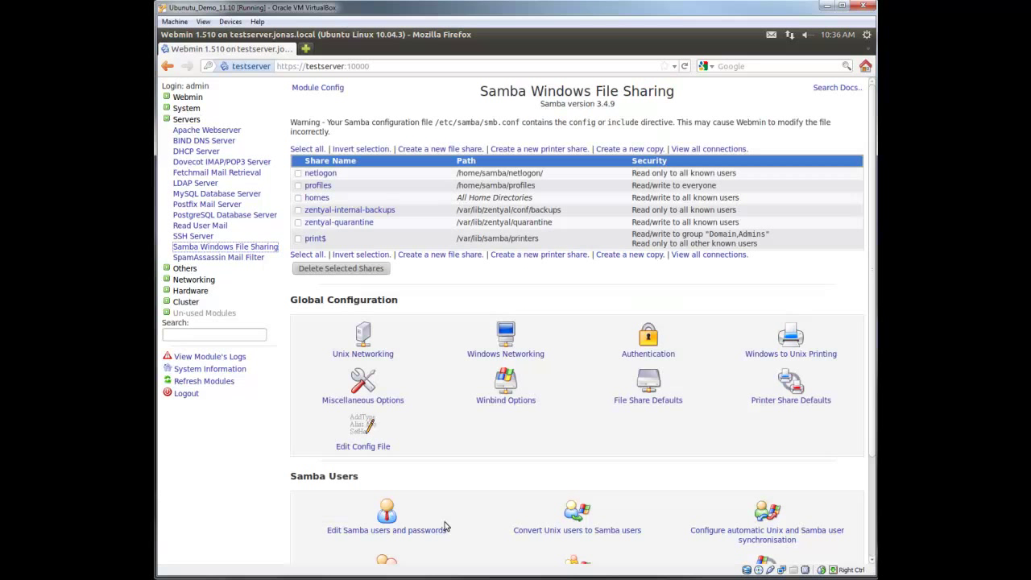
scroll(447, 524, "down", 3)
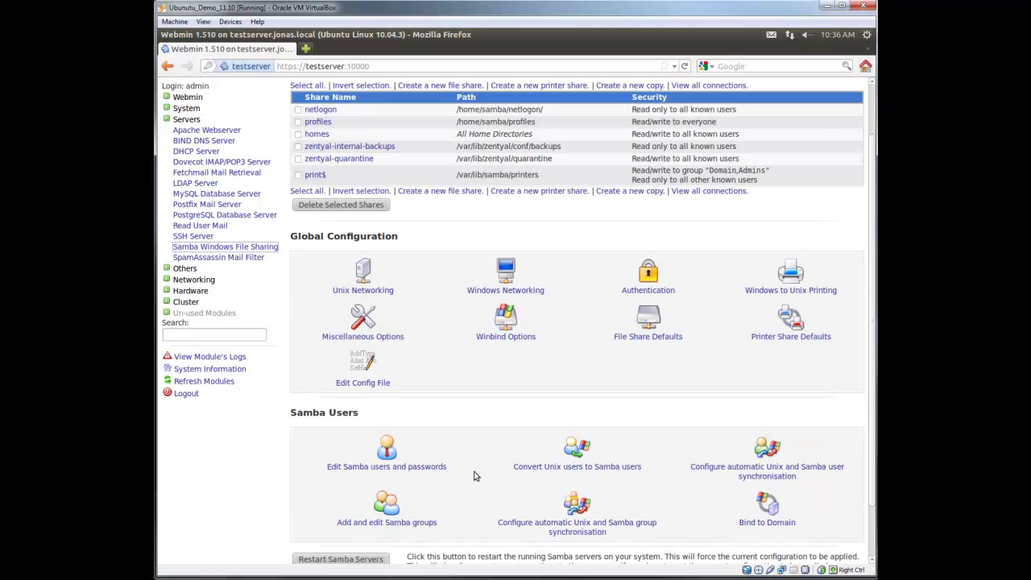
left_click(388, 453)
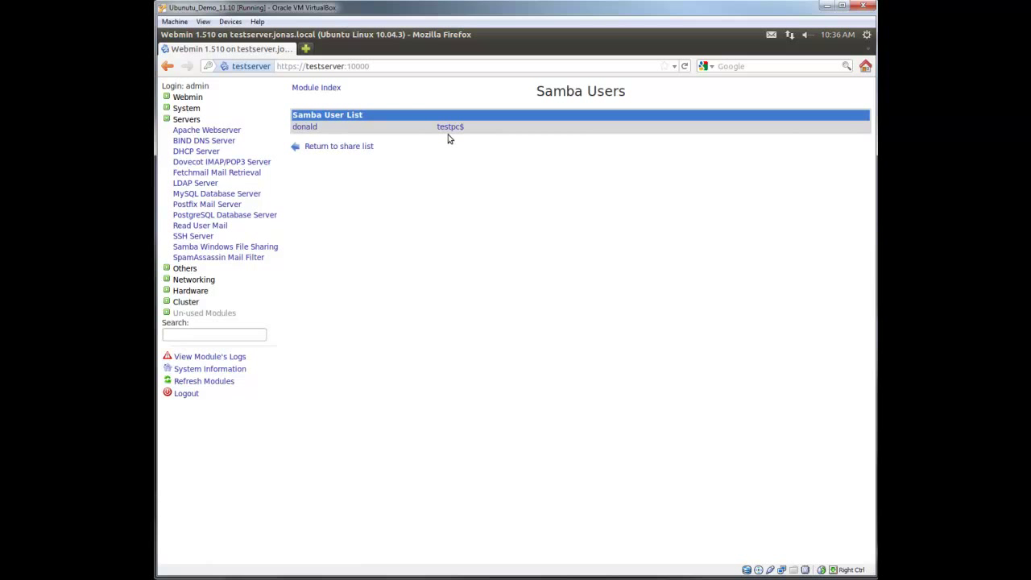
Log out of Webmin and close Firefox
left_click(185, 393)
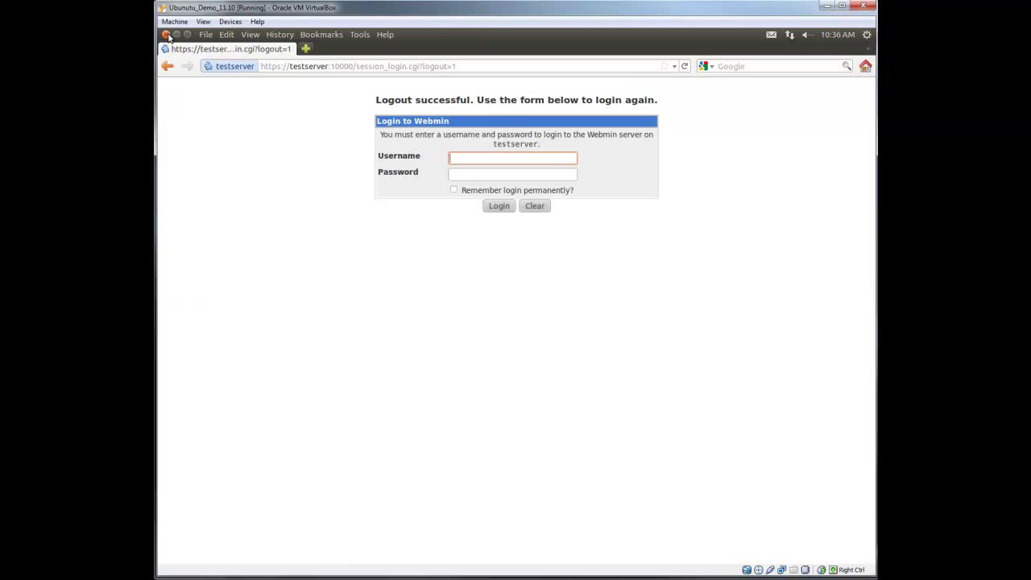
left_click(165, 34)
double_click(236, 112)
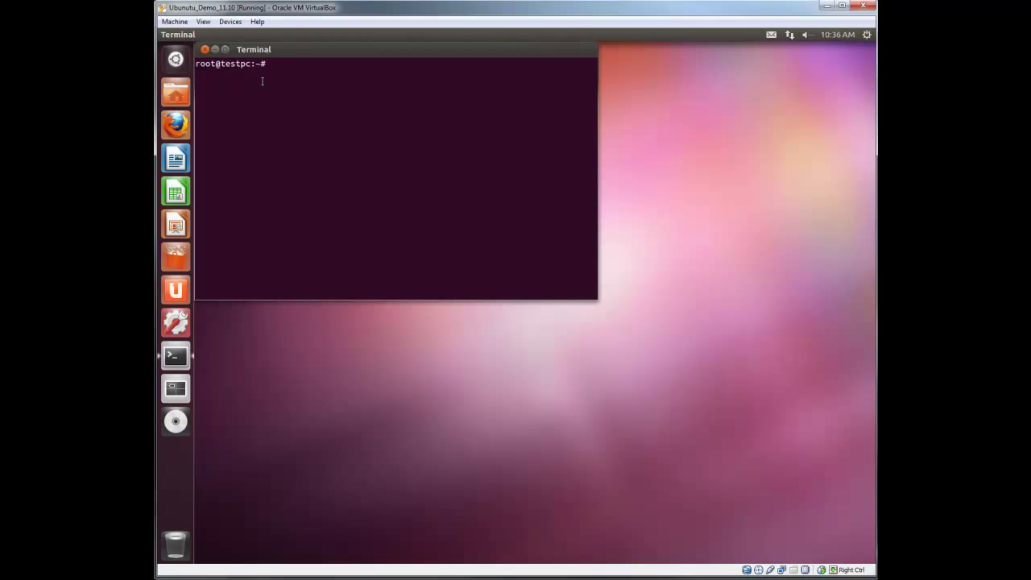
Close the Terminal and log the root session out of Ubuntu
left_click(204, 49)
left_click(476, 195)
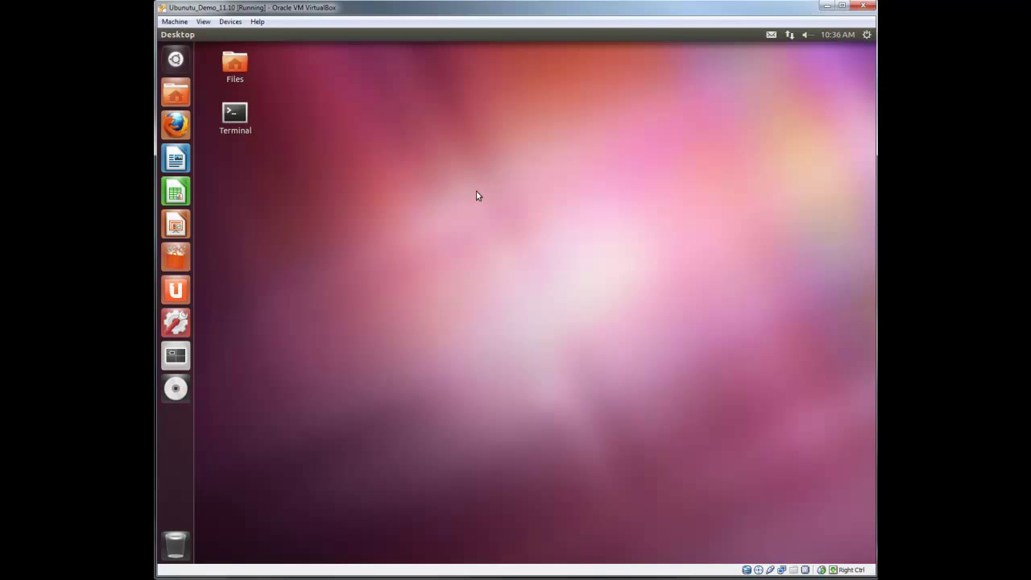
left_click(867, 35)
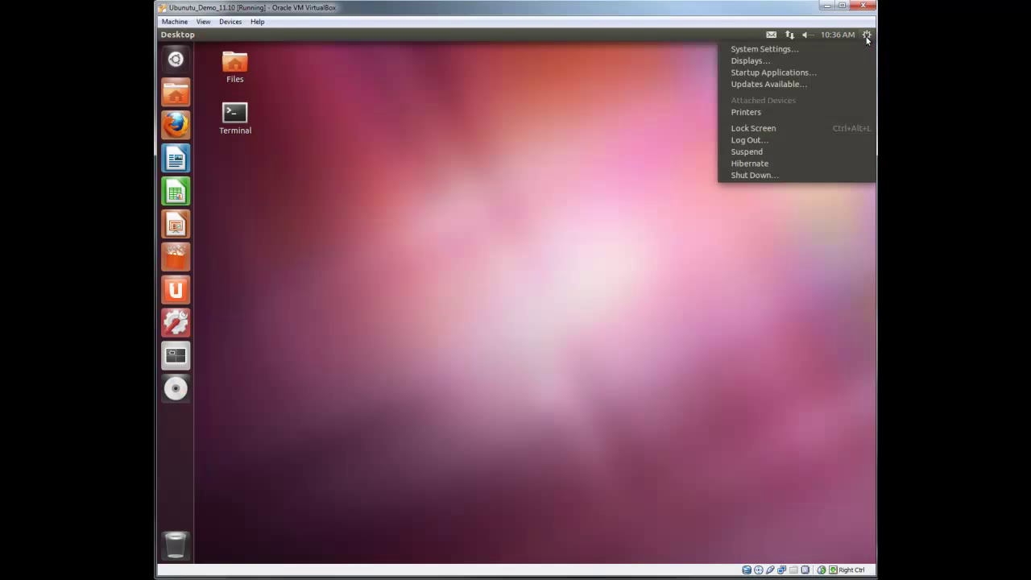
left_click(772, 139)
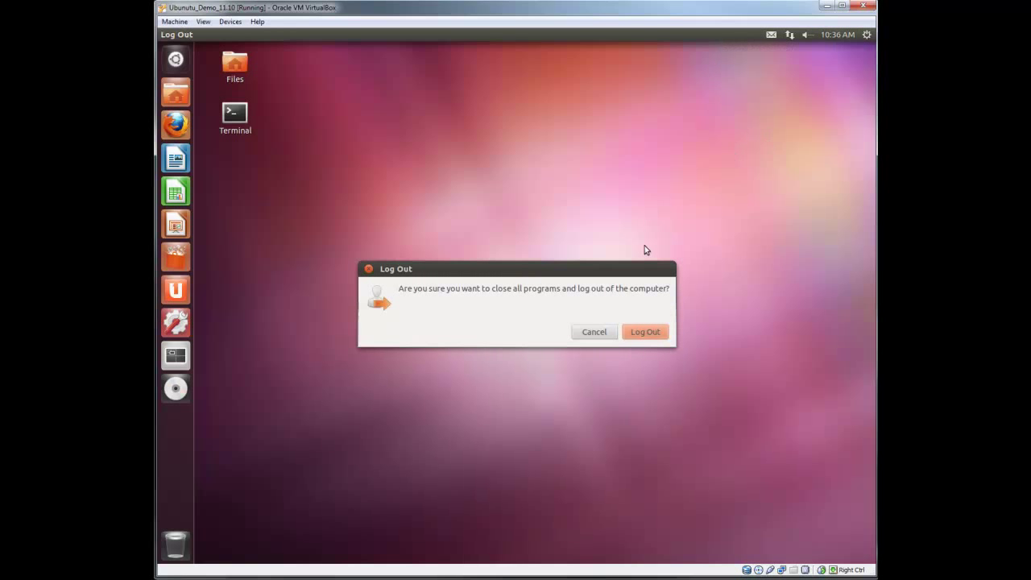
left_click(640, 331)
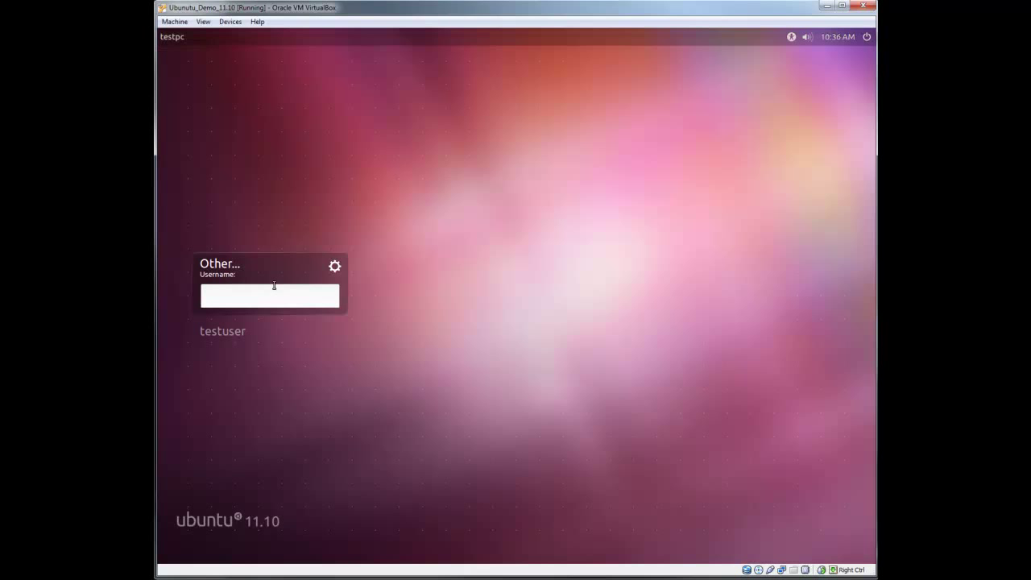
Sign in at the Other login box with the domain user's username and password
type("donald")
key("Return")
type("*********")
key("Return")
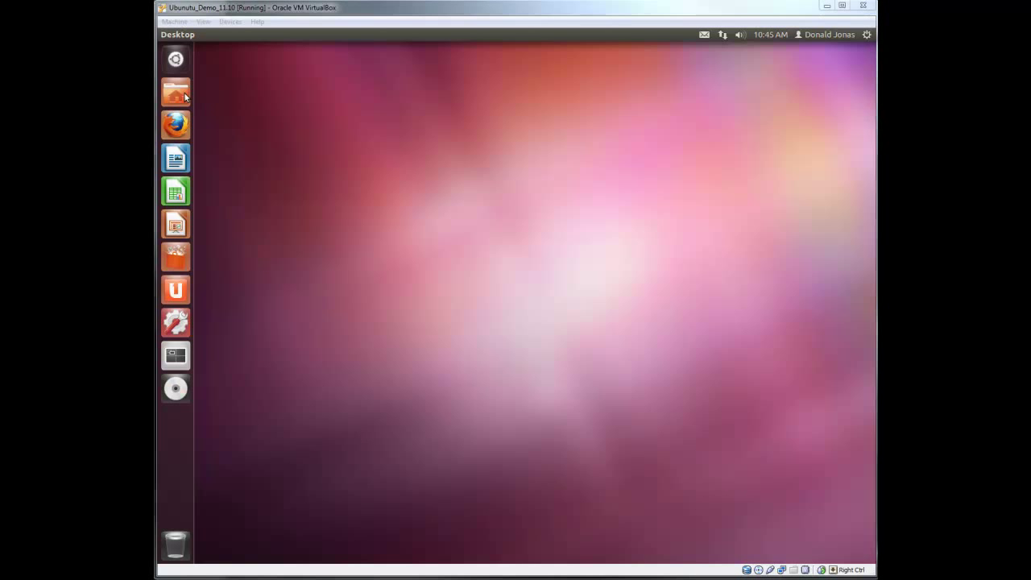
Browse in the file manager to /usr/share/applications and find the Files launcher
left_click(176, 94)
left_click_drag(410, 49, 430, 61)
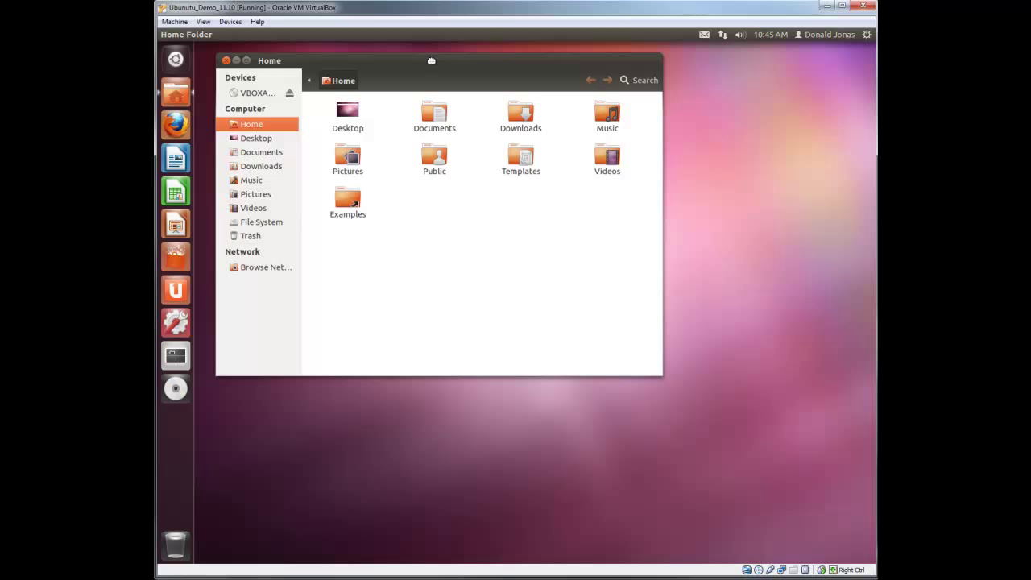
left_click(265, 223)
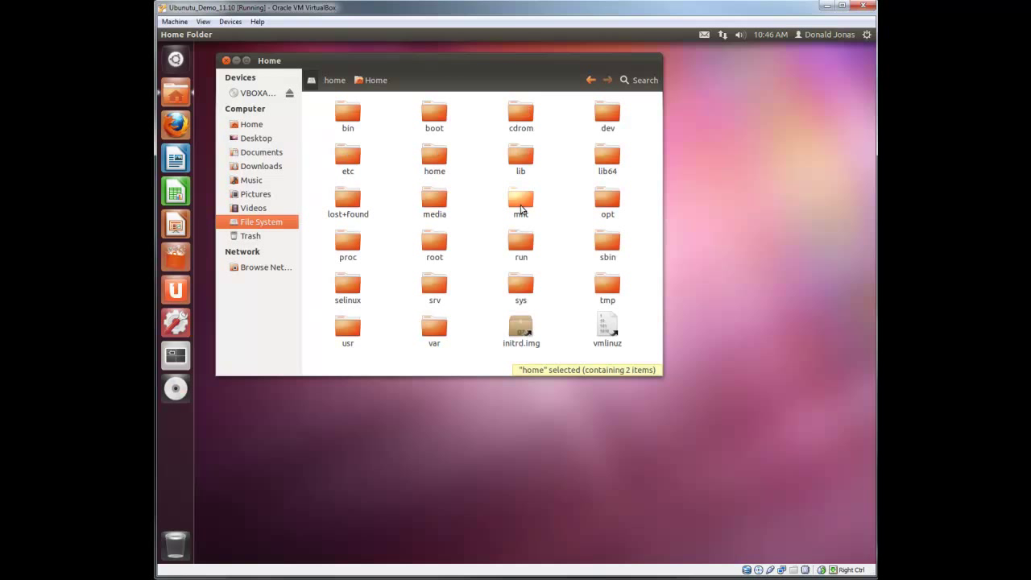
double_click(351, 324)
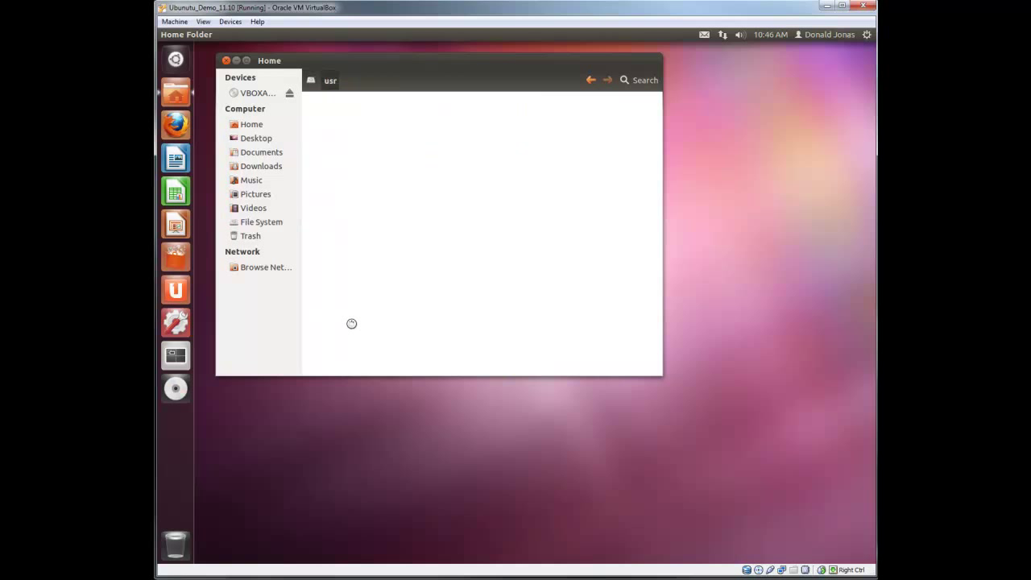
double_click(526, 162)
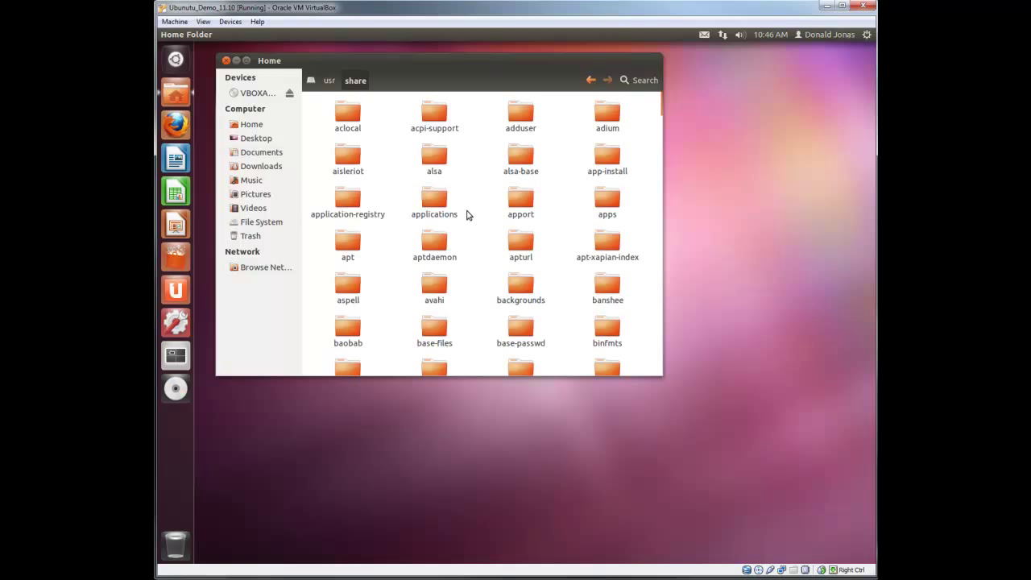
double_click(439, 202)
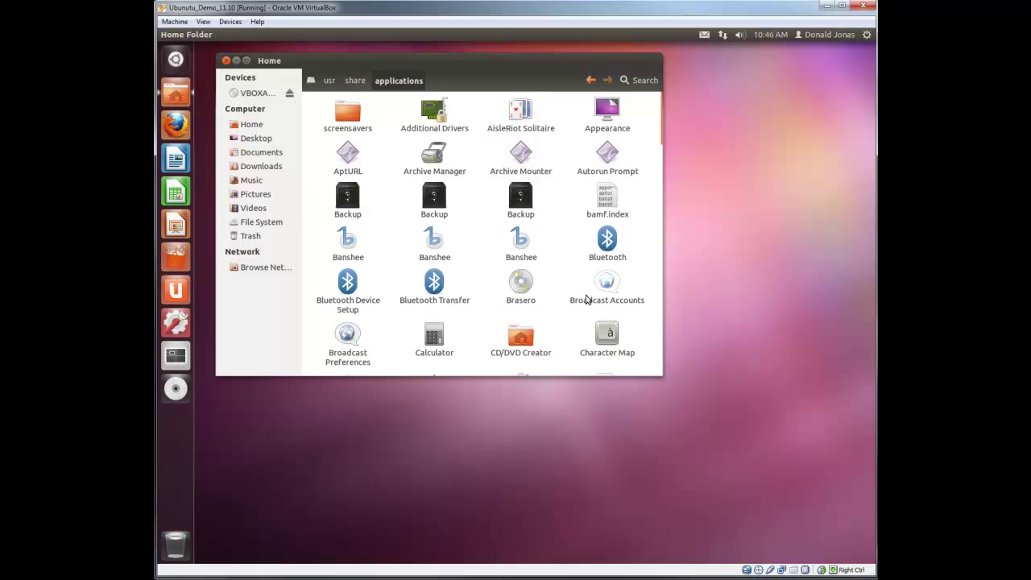
scroll(587, 299, "down", 7)
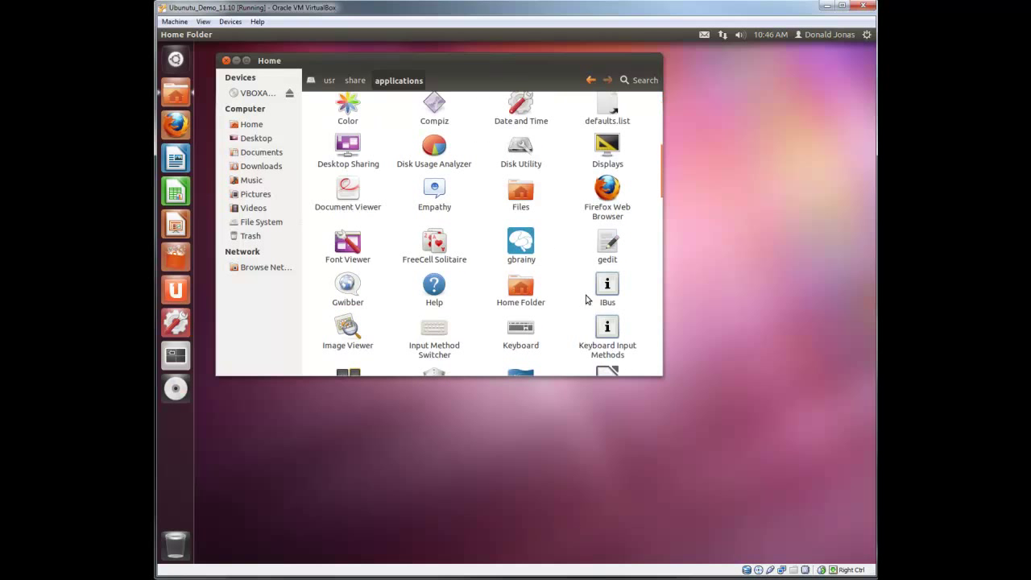
scroll(586, 299, "down", 4)
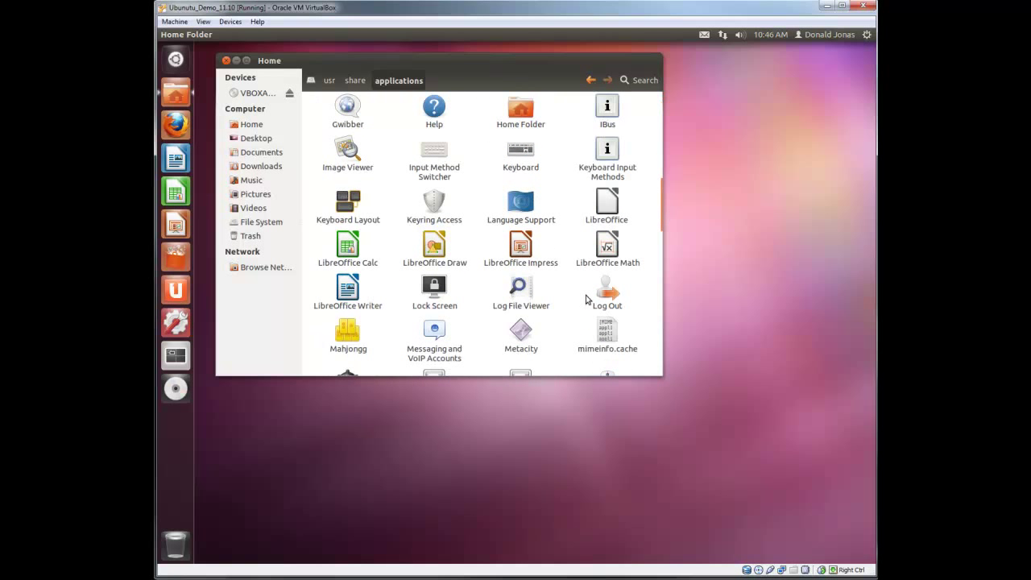
type("f")
Copy the Files launcher to the desktop
right_click(516, 111)
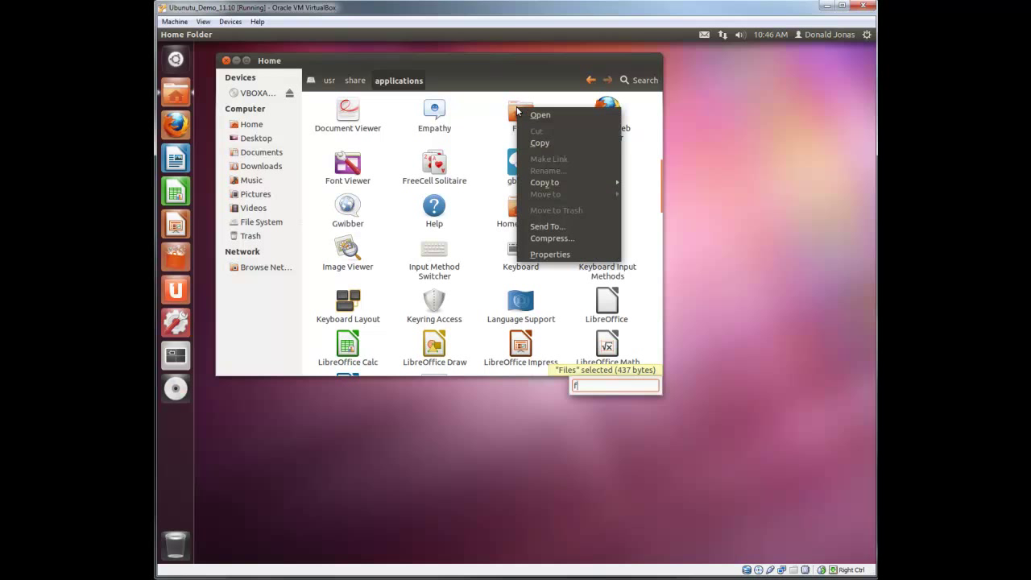
mouse_move(544, 184)
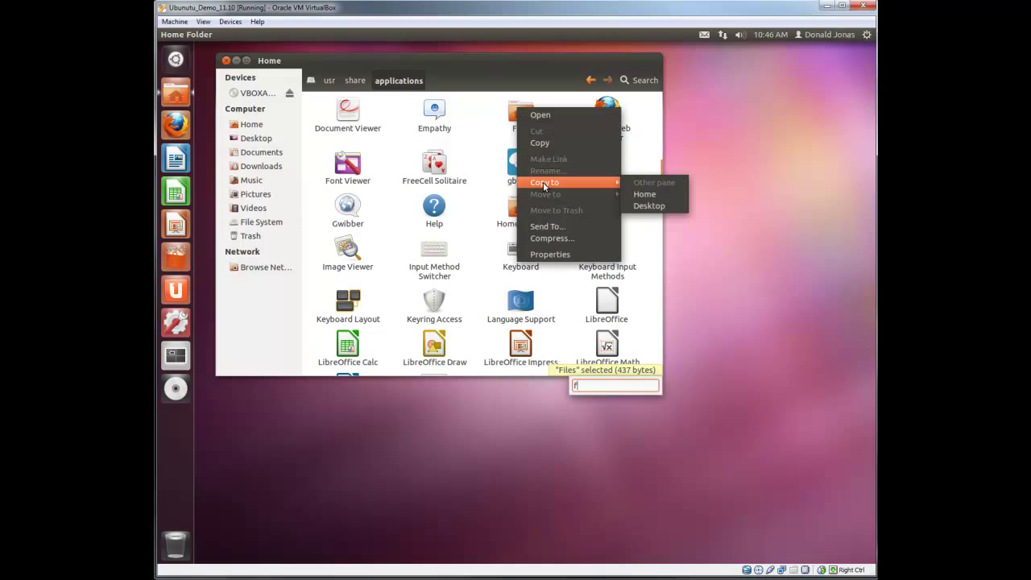
left_click(659, 207)
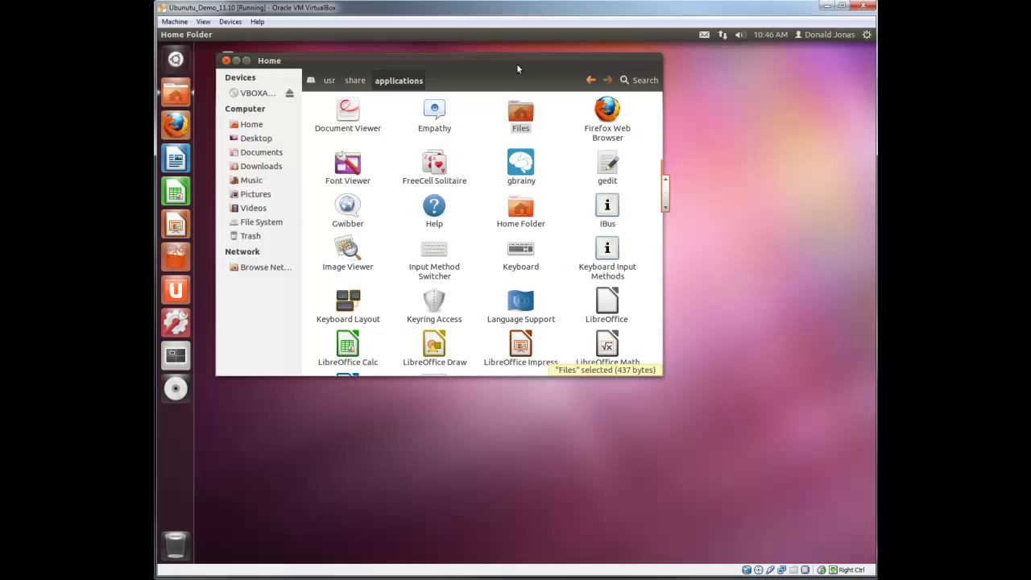
left_click_drag(516, 64, 556, 92)
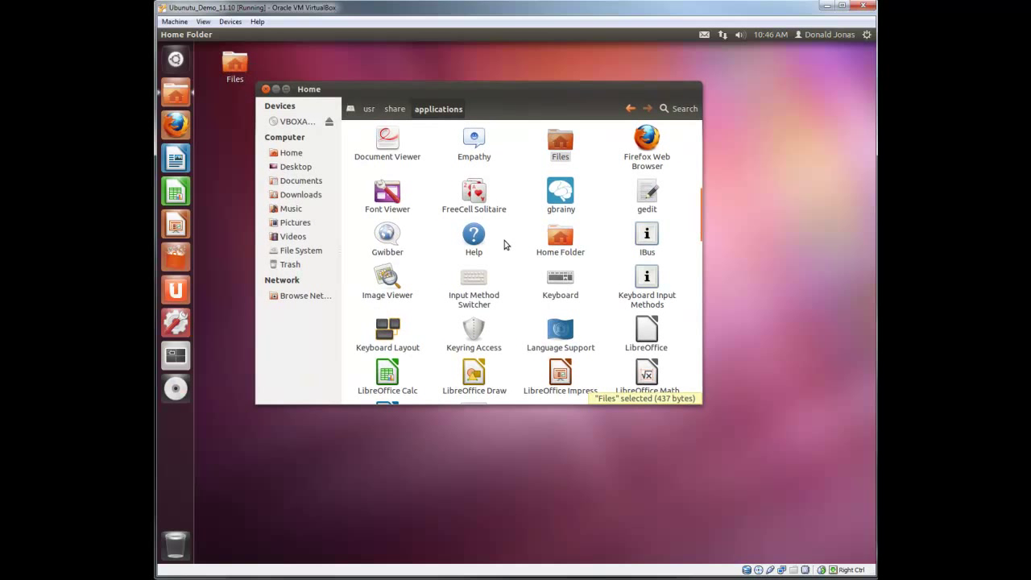
Dismiss FreeCell Solitaire's context menu without choosing anything and close the applications window
right_click(480, 203)
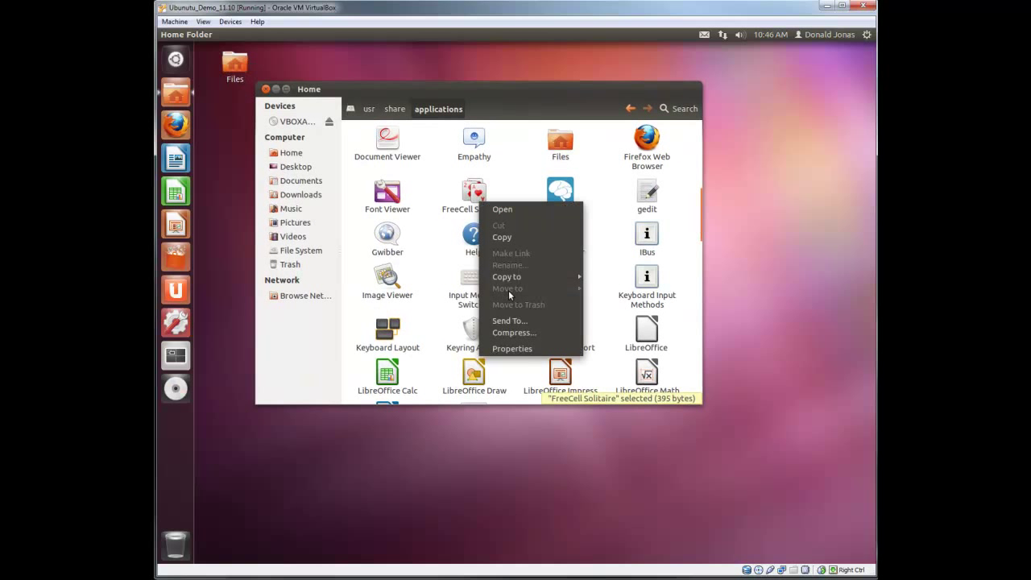
mouse_move(523, 280)
left_click(373, 237)
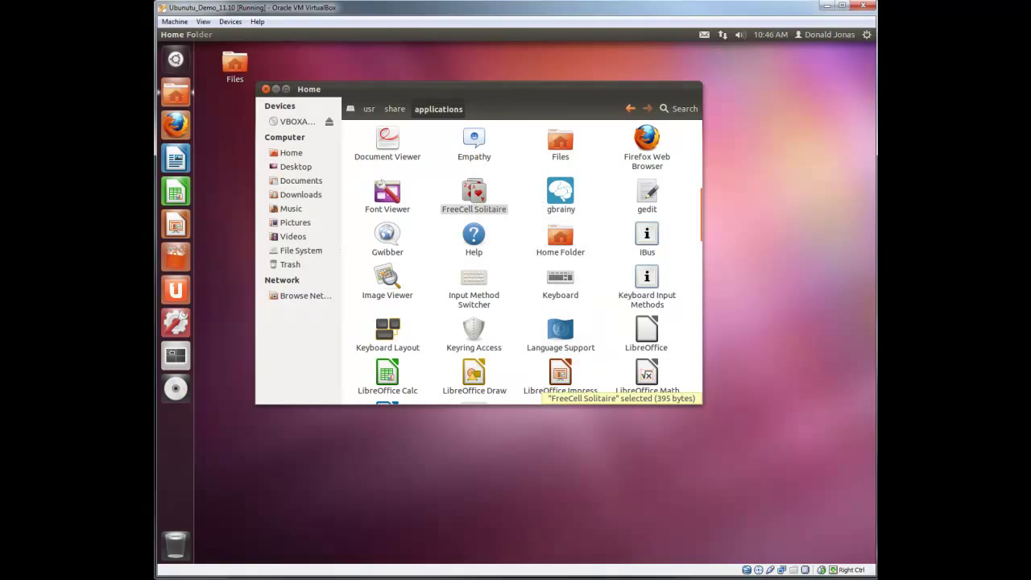
left_click(265, 90)
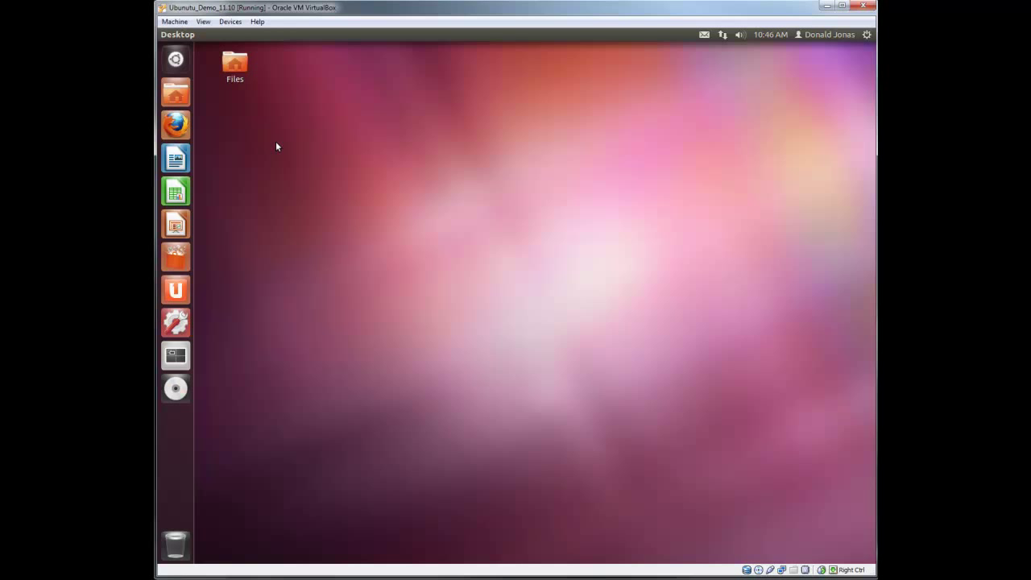
From the Files icon, open Home and enter the smb://testserver address of the user's share as the location
double_click(234, 74)
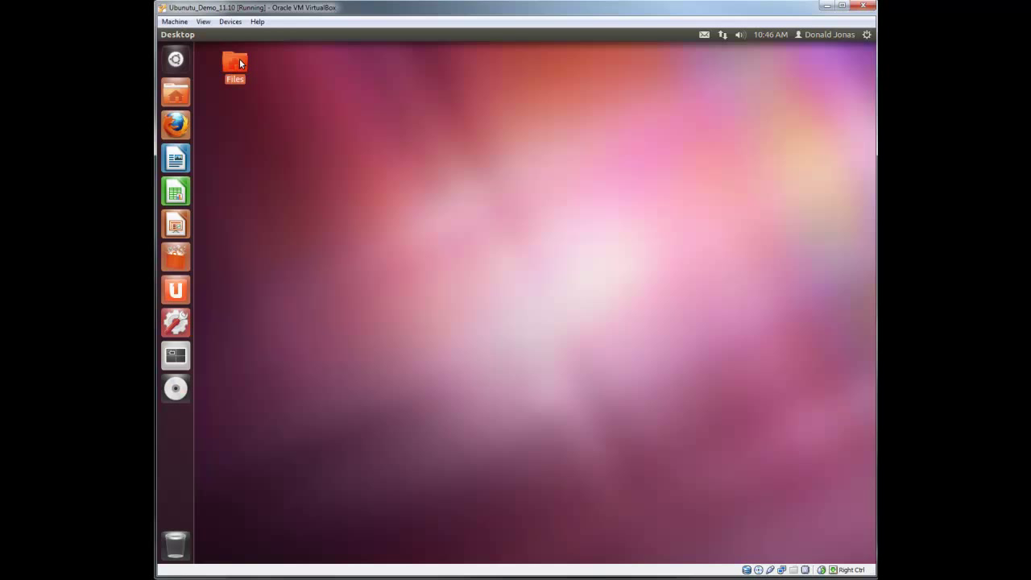
left_click_drag(392, 53, 386, 91)
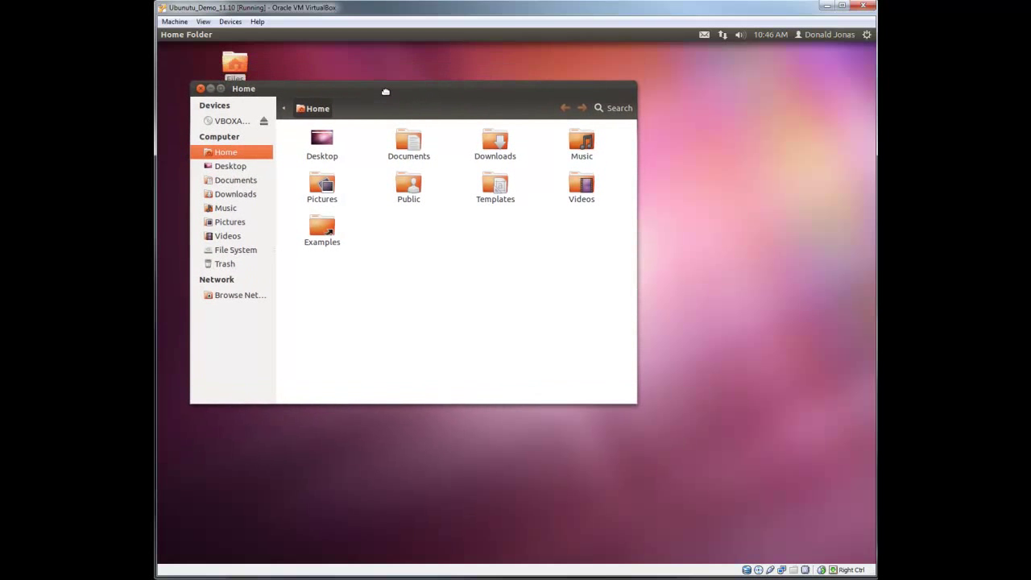
left_click(270, 34)
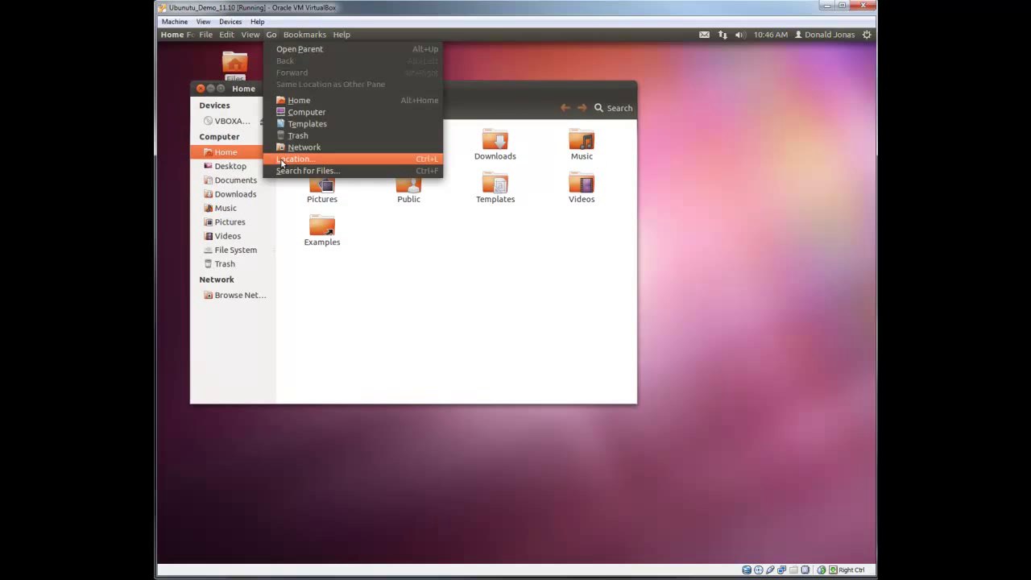
left_click(284, 158)
type("s")
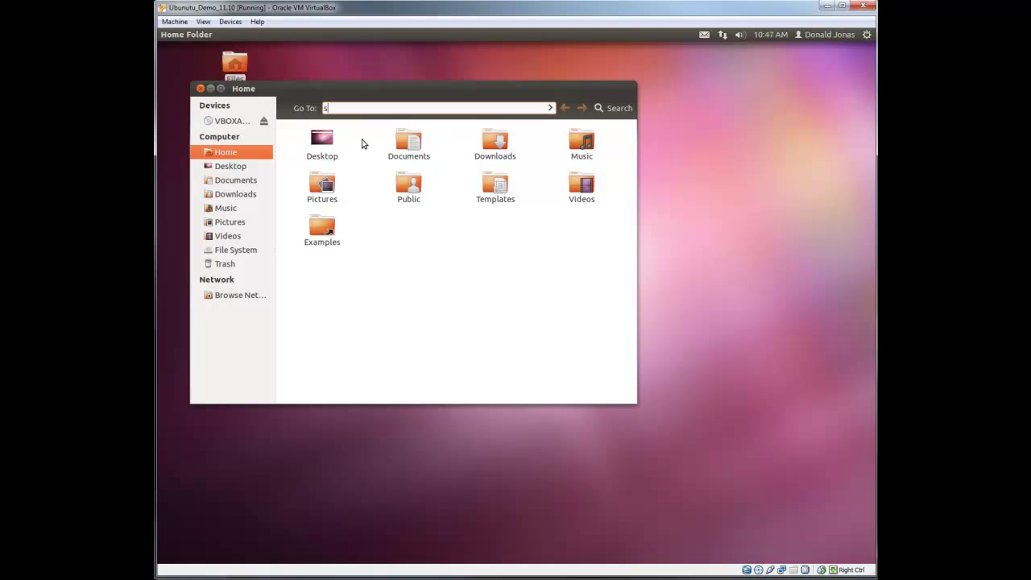
type("mb://testserver/donald")
Go to the share address, choose Remember forever, and enter the account password
key("Return")
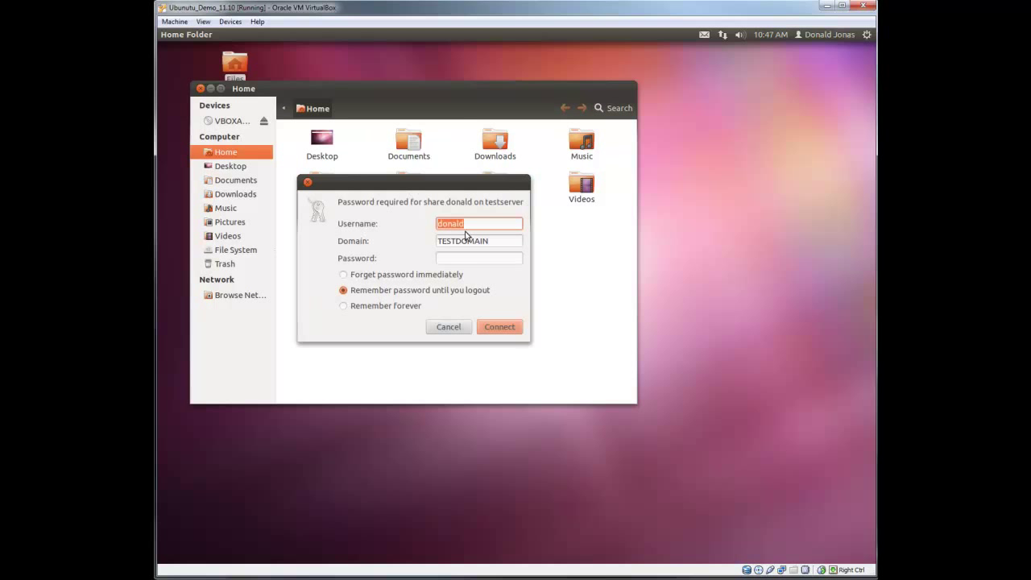
left_click(472, 259)
left_click(343, 306)
left_click(457, 258)
type("*****")
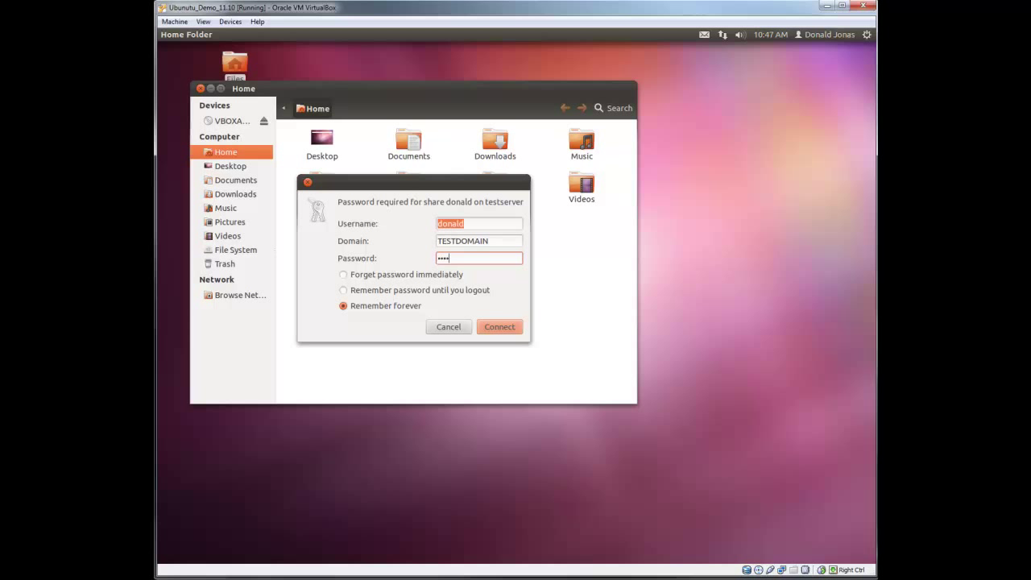
type("****")
Connect to the testserver share, bookmark it, and close the window
left_click(509, 331)
left_click_drag(468, 112, 527, 110)
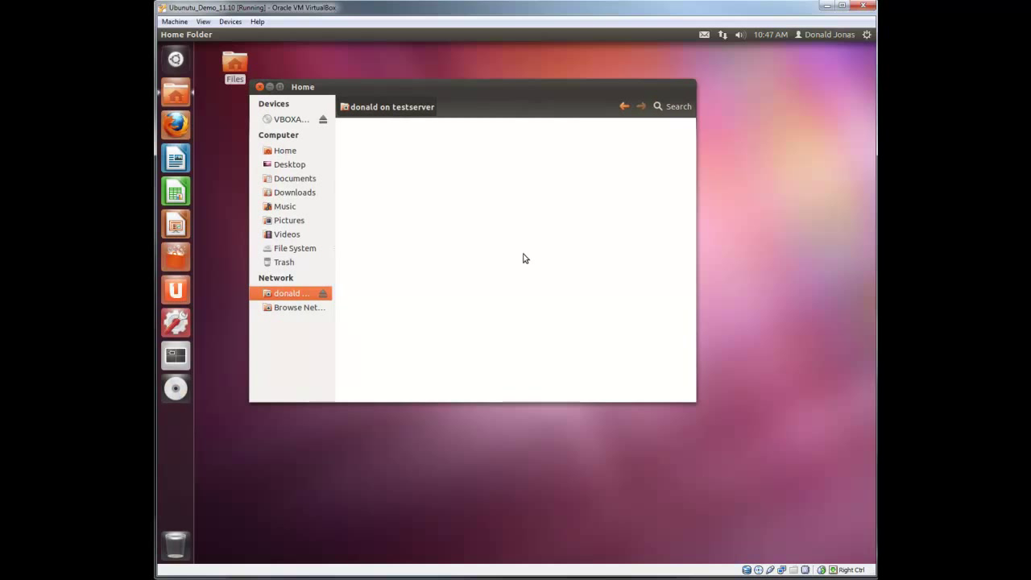
left_click_drag(506, 91, 467, 98)
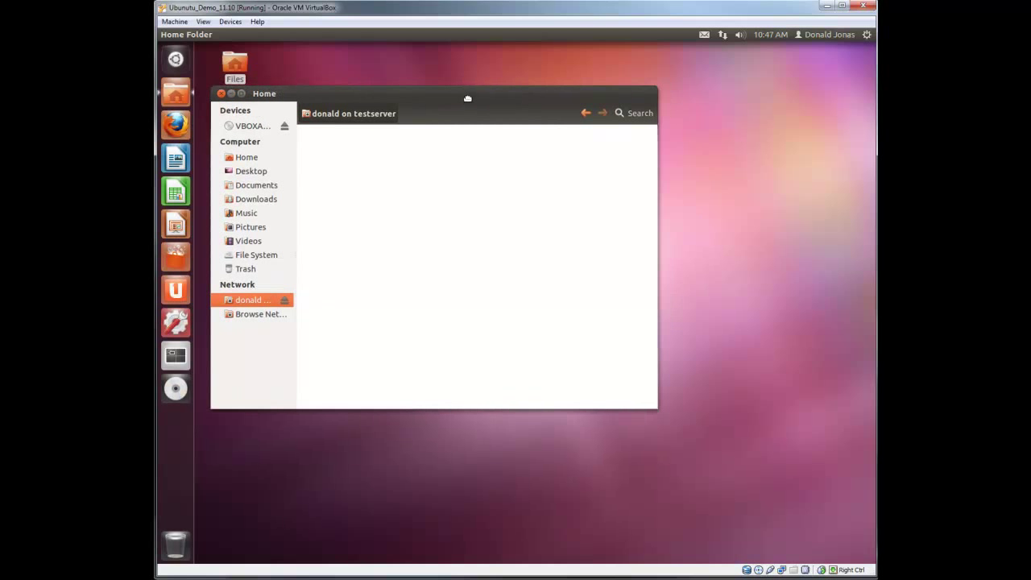
left_click(300, 36)
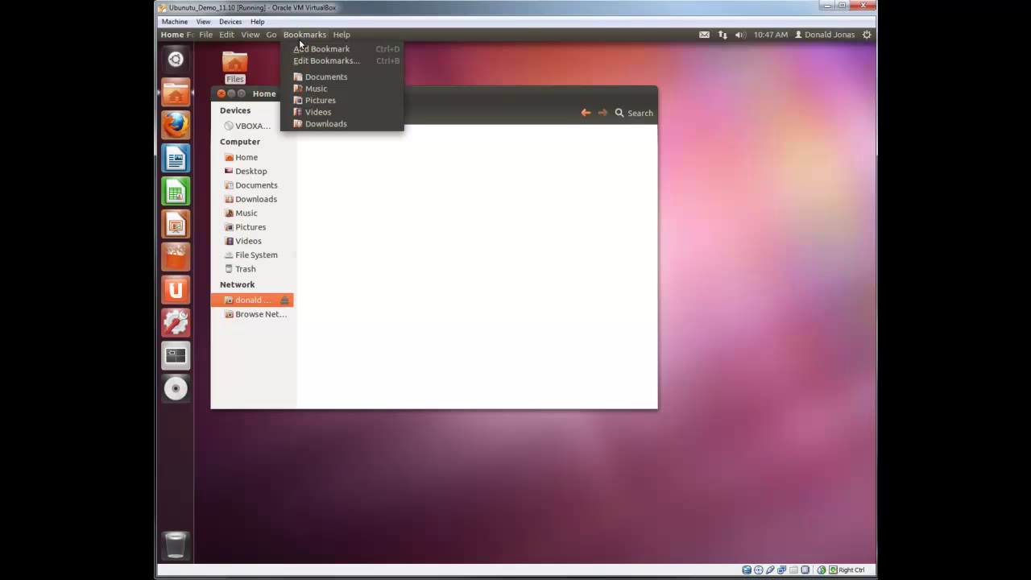
left_click(302, 50)
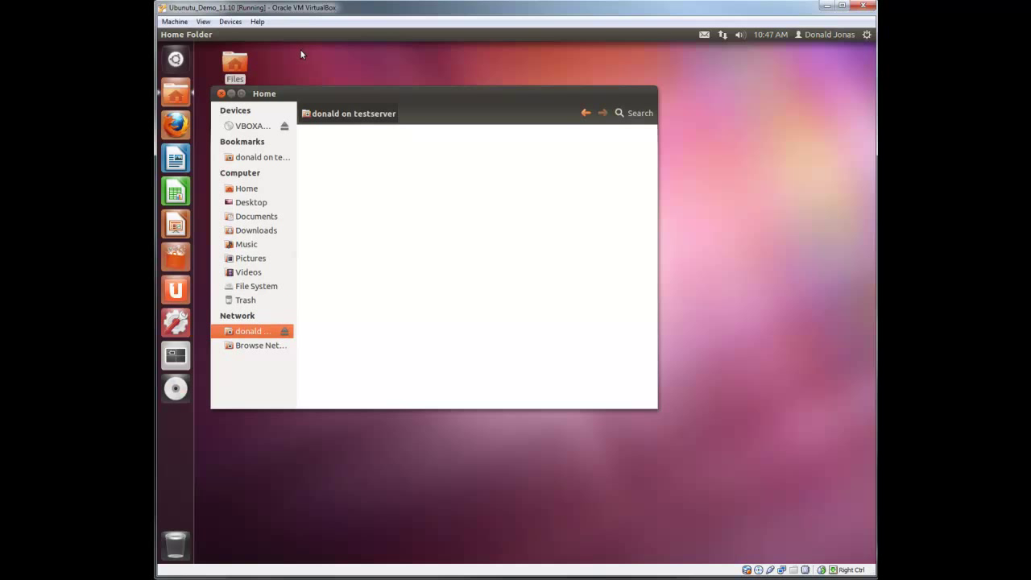
left_click(221, 93)
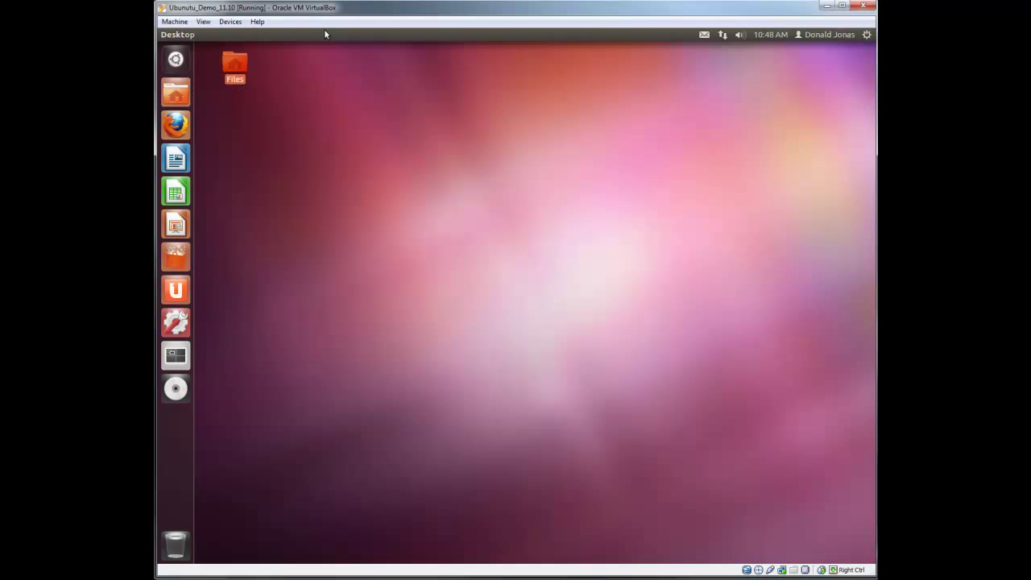
Rename the testserver share bookmark to 'H Drive' in Edit Bookmarks
left_click(314, 34)
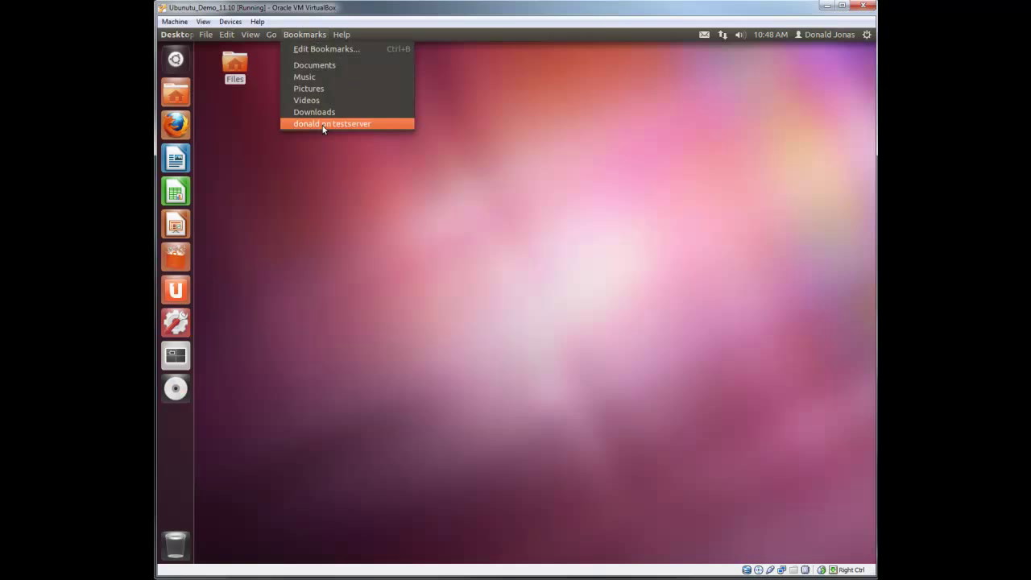
left_click(320, 49)
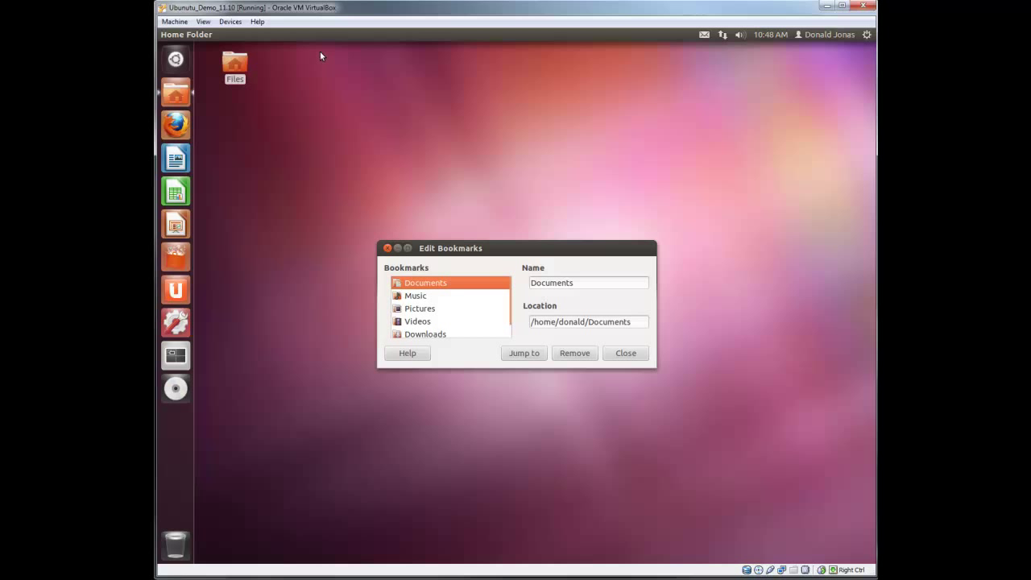
scroll(452, 326, "down", 1)
left_click(449, 332)
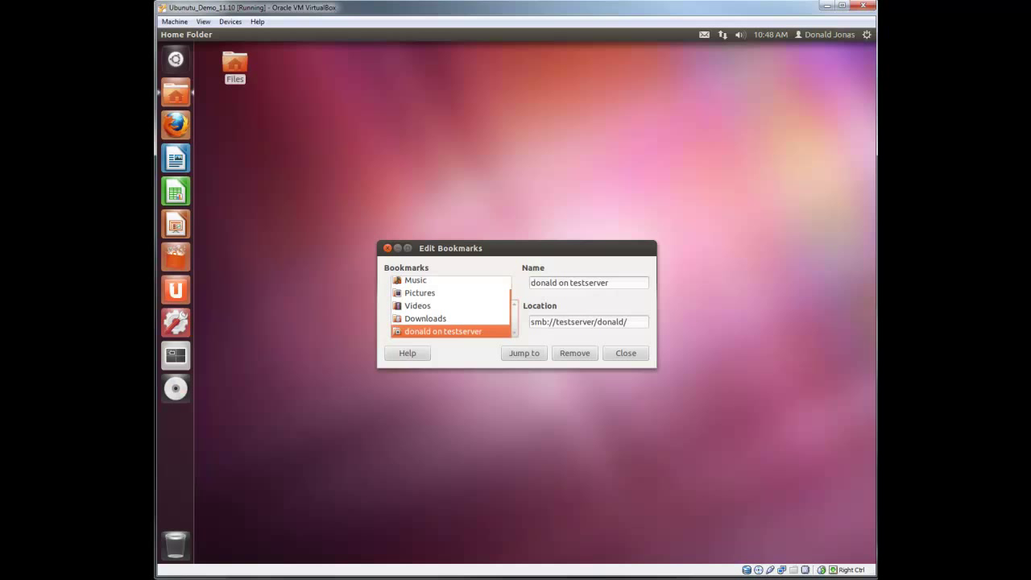
key("Tab")
type("H")
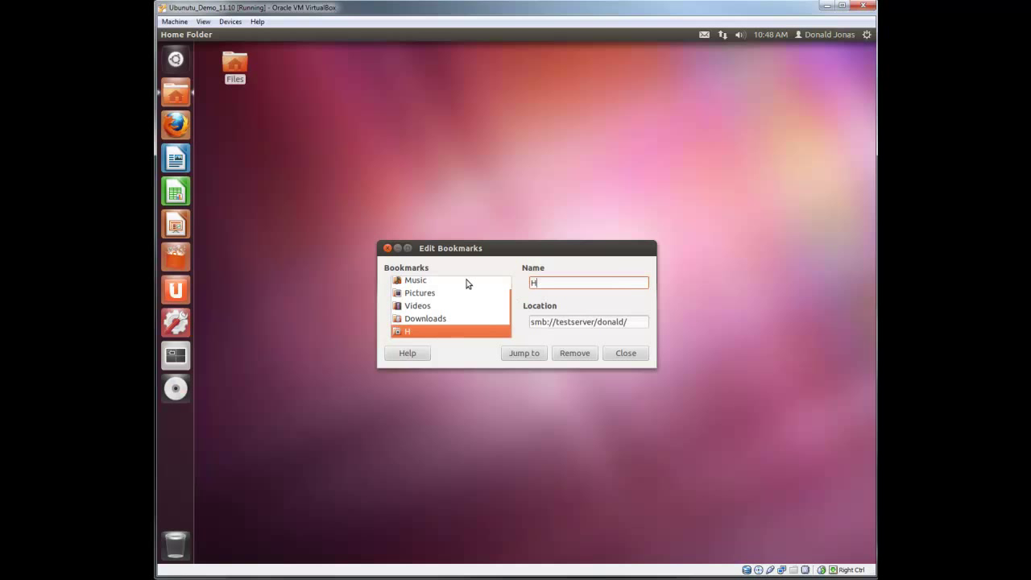
type(" Drive")
left_click(630, 356)
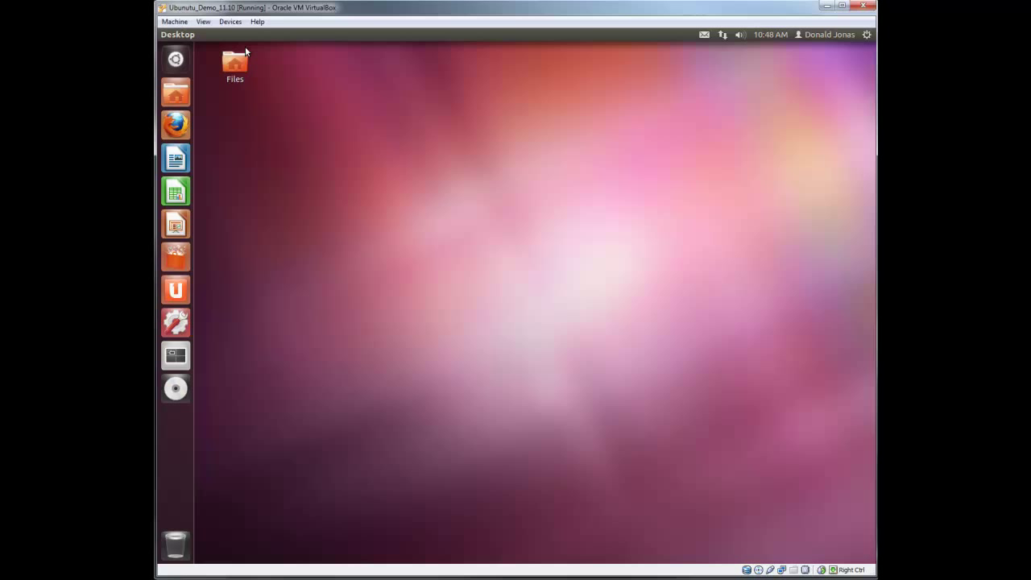
Open the share through the H Drive bookmark, then close the window
double_click(236, 67)
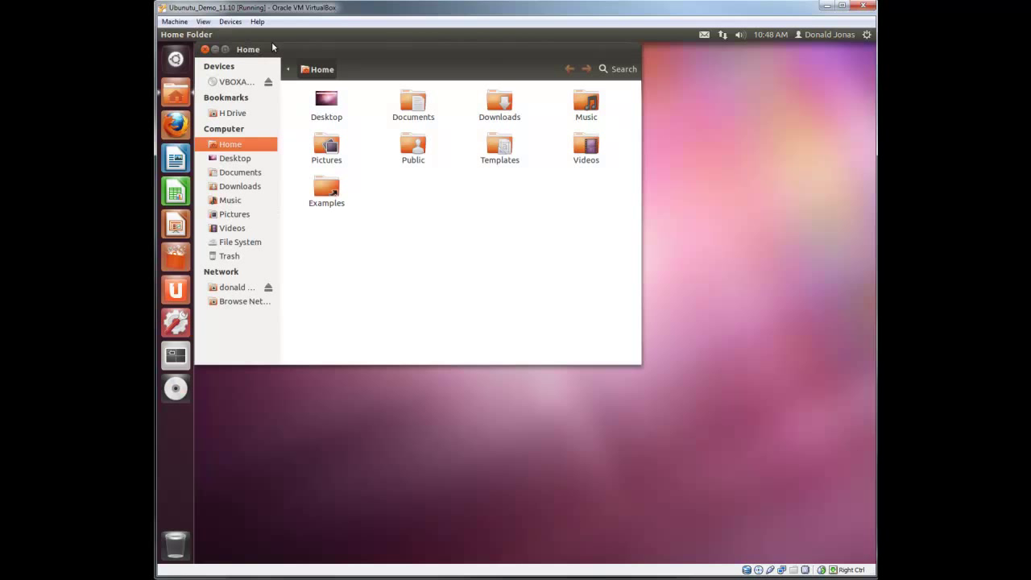
left_click(272, 34)
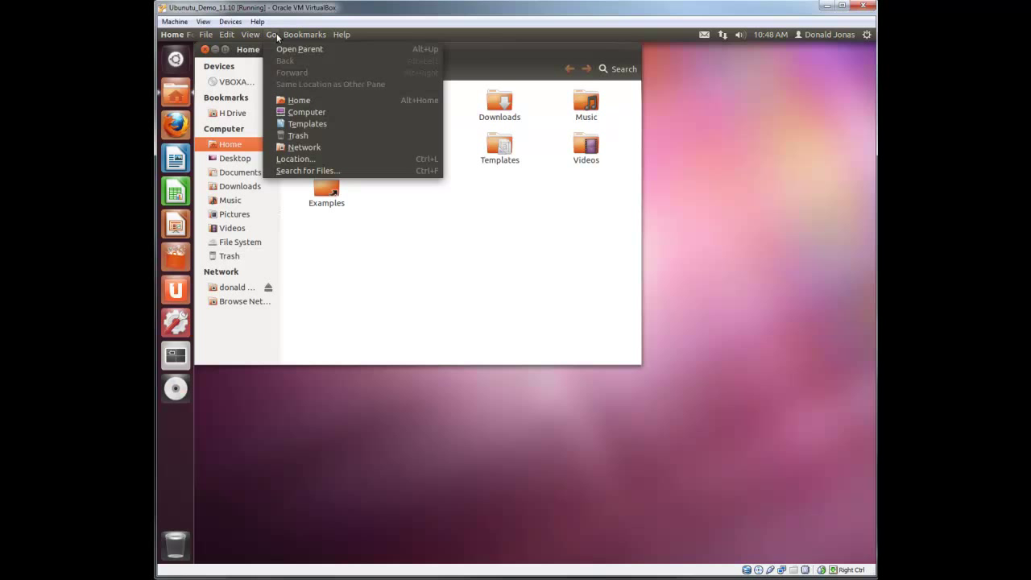
mouse_move(324, 39)
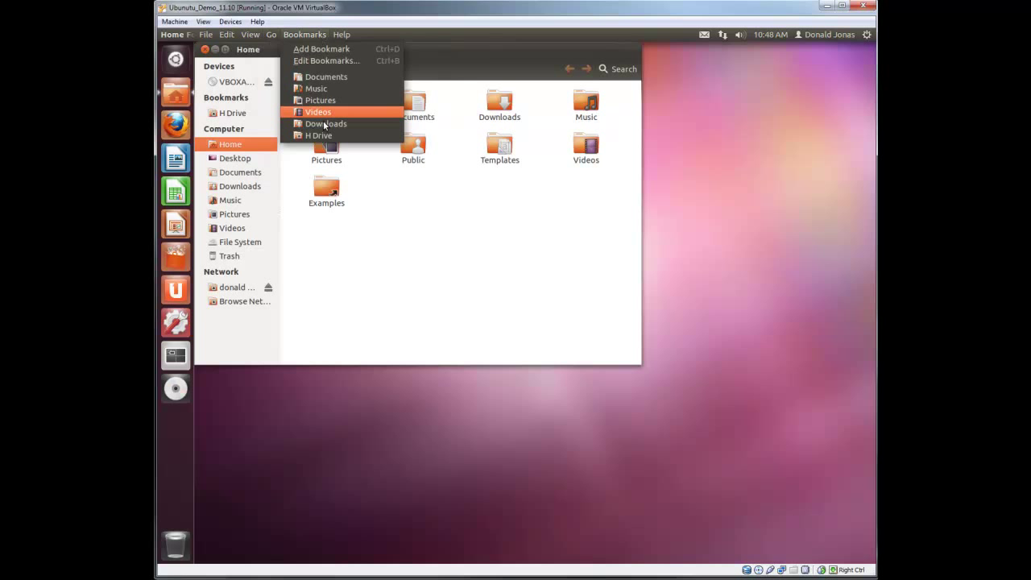
left_click(325, 134)
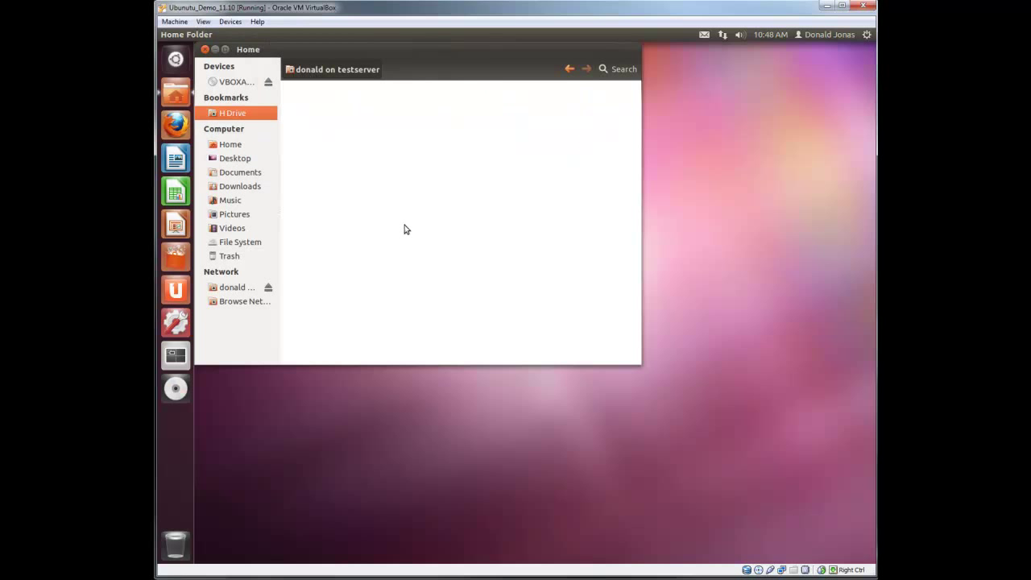
left_click(204, 50)
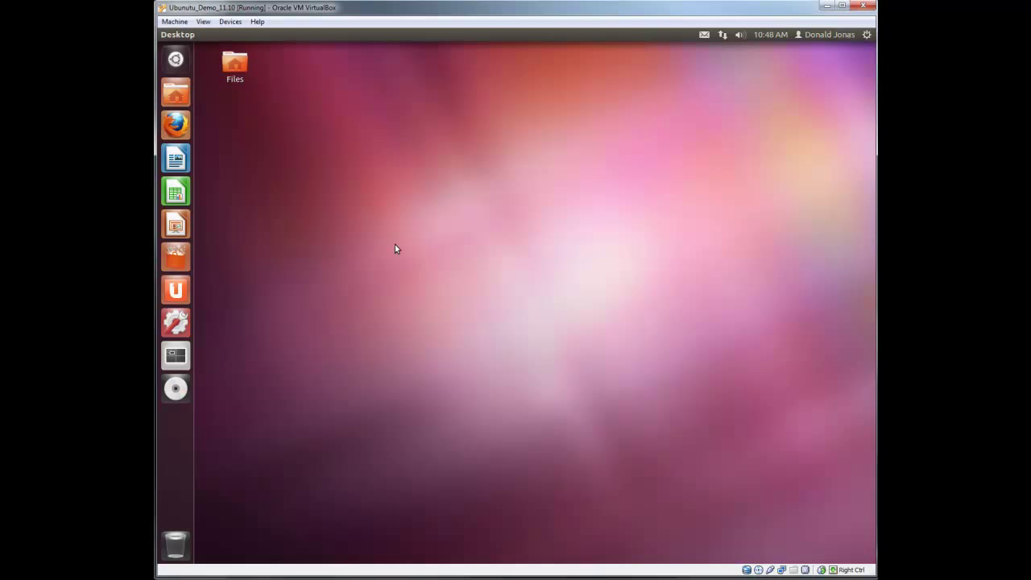
left_click(185, 128)
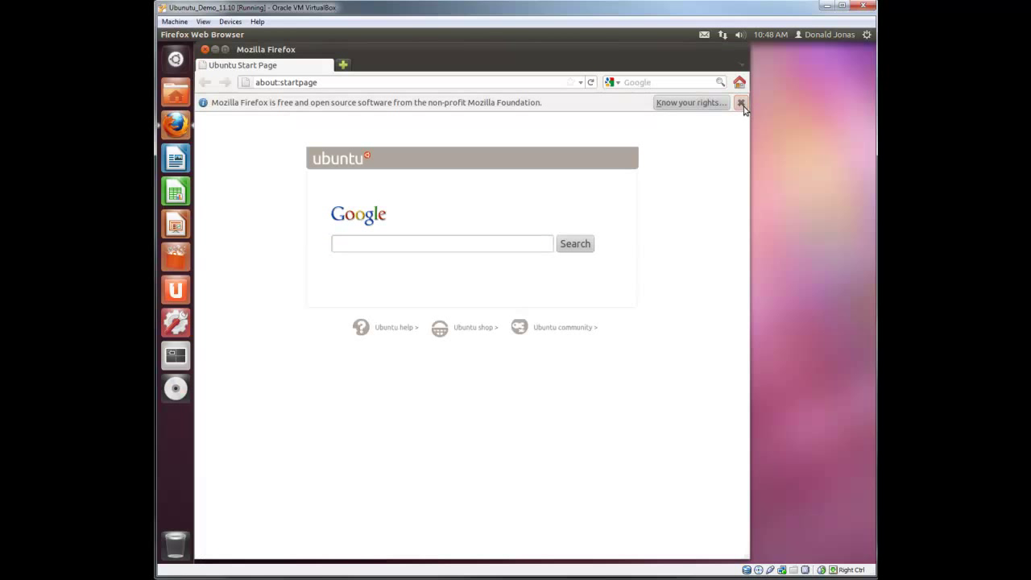
left_click(741, 103)
left_click(380, 82)
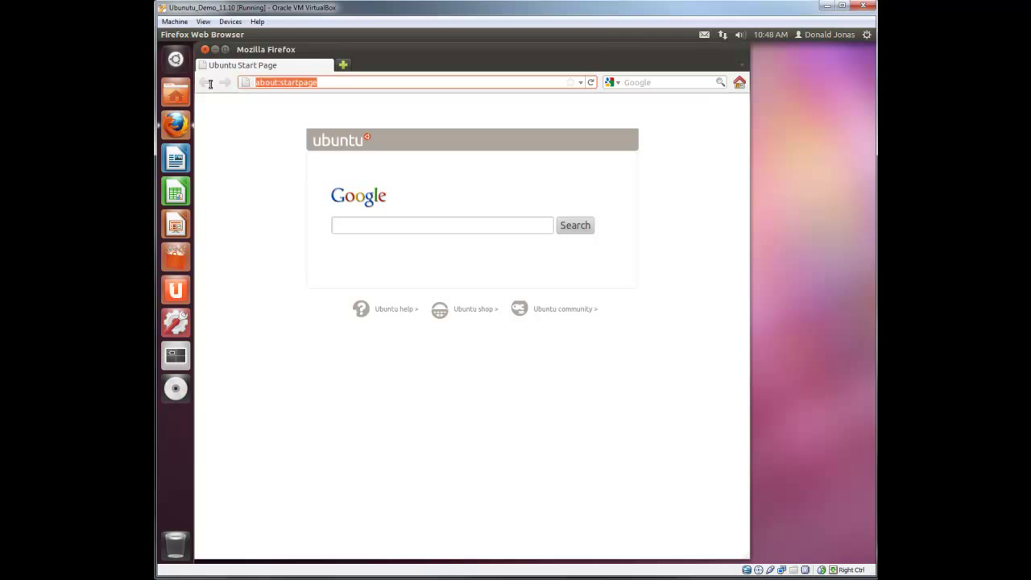
type("https:")
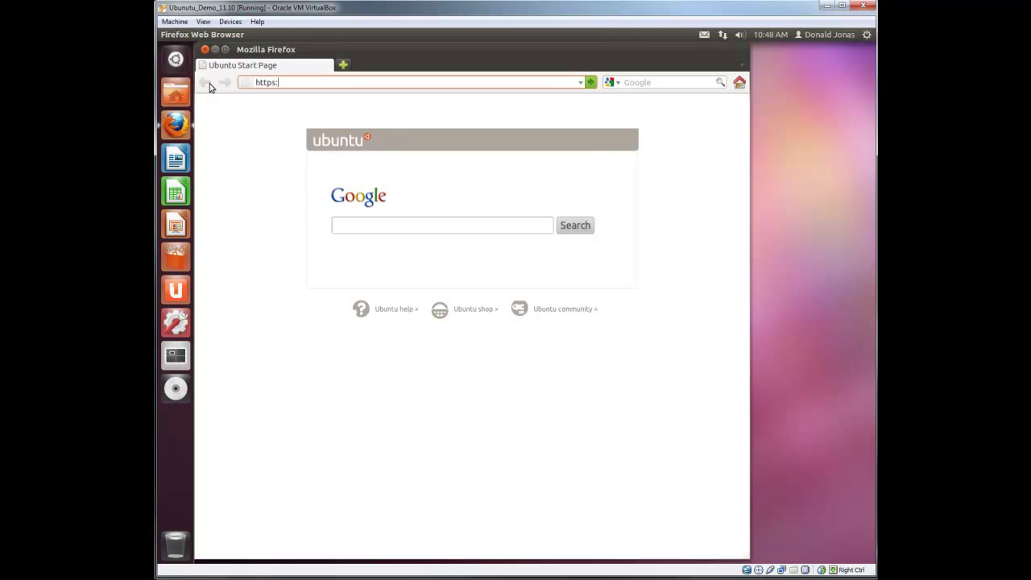
type("//testserver:8888")
key("Return")
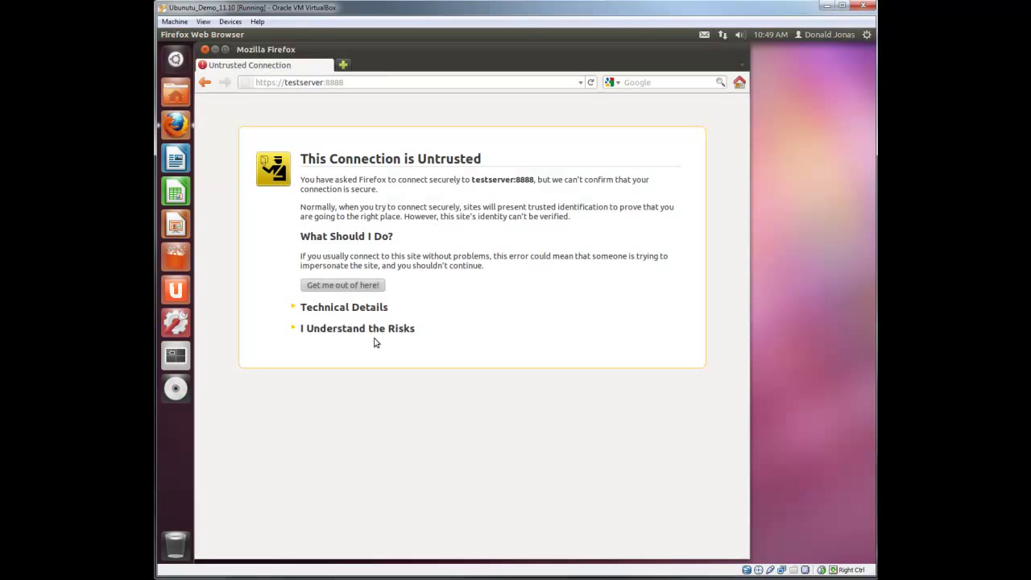
Add and confirm a security exception for the testserver certificate
left_click(382, 330)
left_click(366, 406)
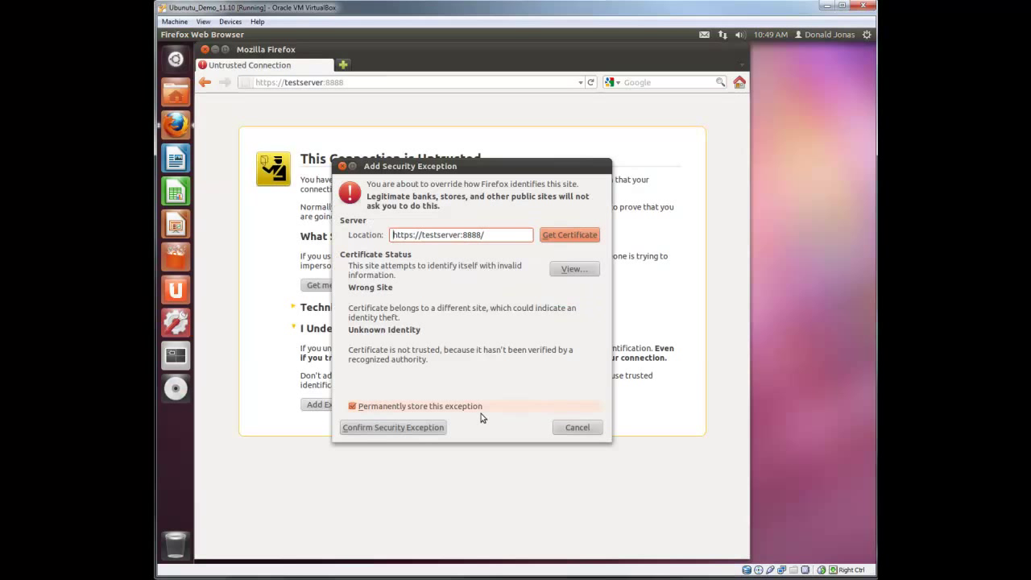
left_click(429, 427)
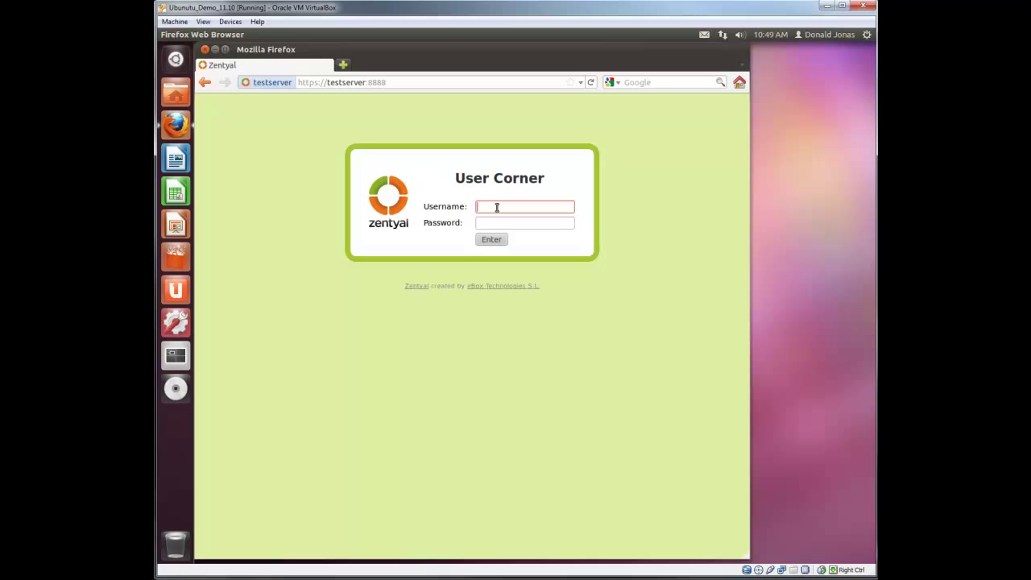
Bookmark the Zentyal login page under the name 'User Corner'
left_click_drag(516, 51, 645, 60)
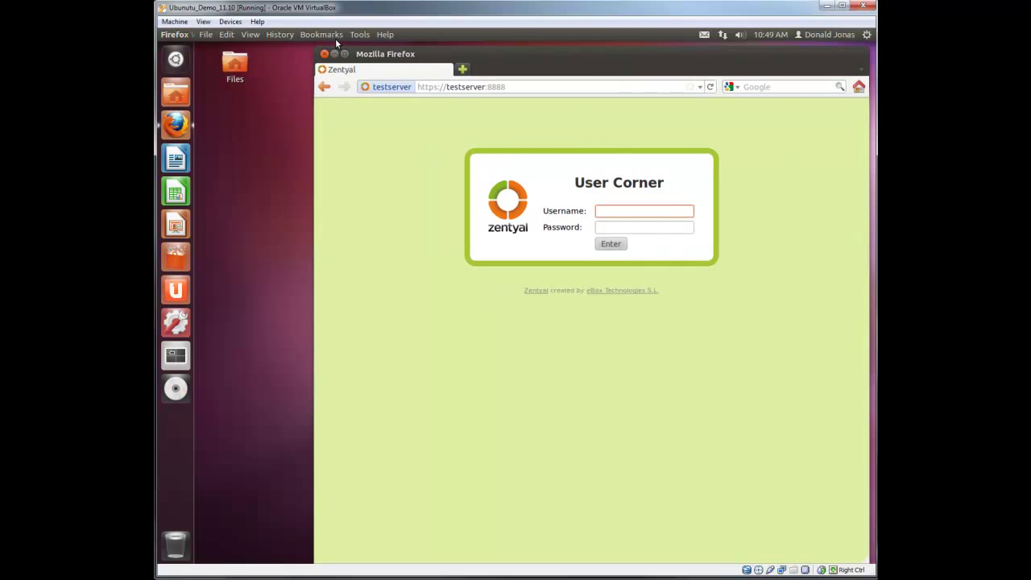
left_click(330, 35)
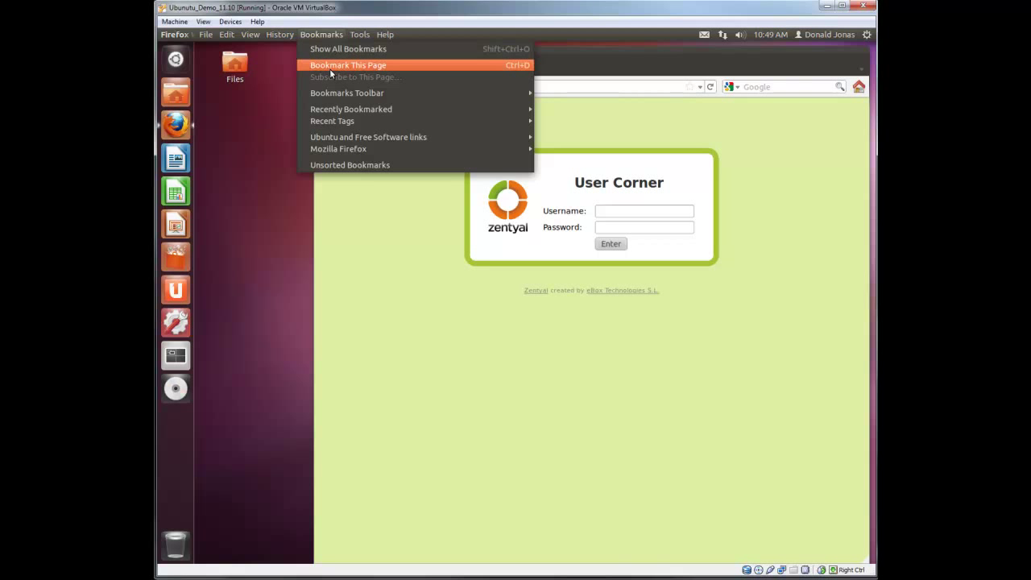
left_click(329, 69)
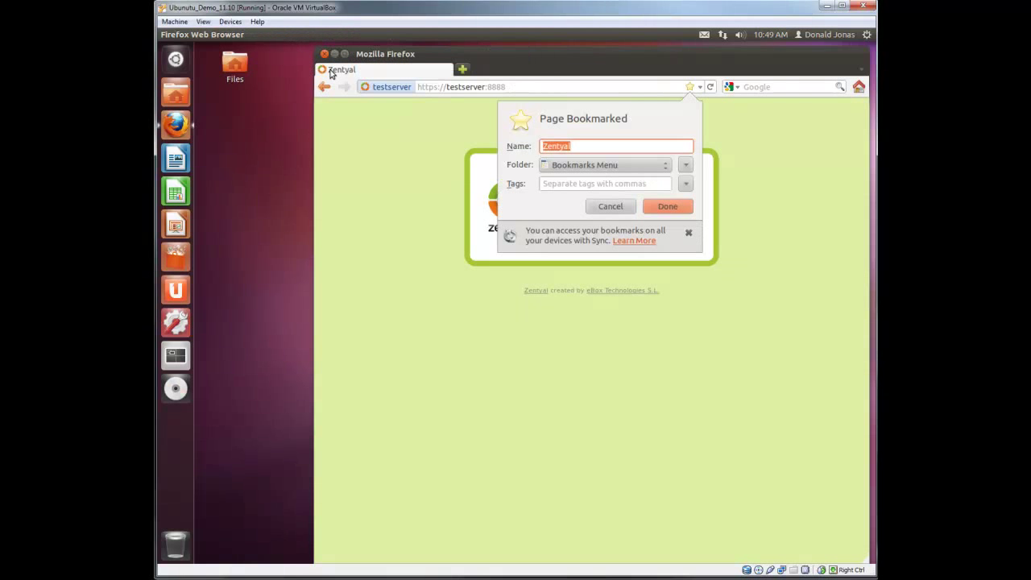
left_click(585, 147)
double_click(584, 148)
type("User Corner")
left_click(669, 208)
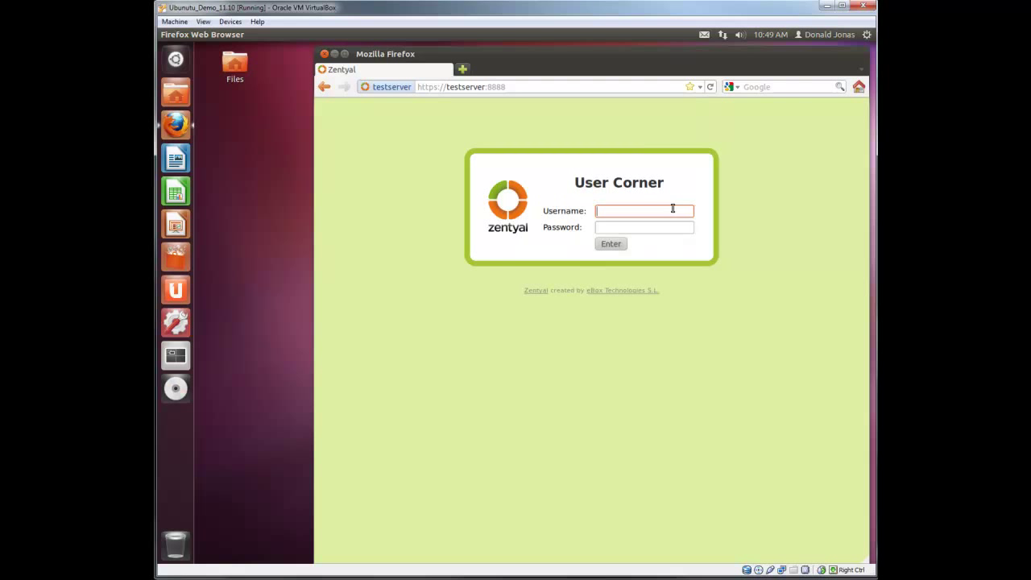
Log in to User Corner with the domain user's username and password
left_click_drag(658, 60, 603, 58)
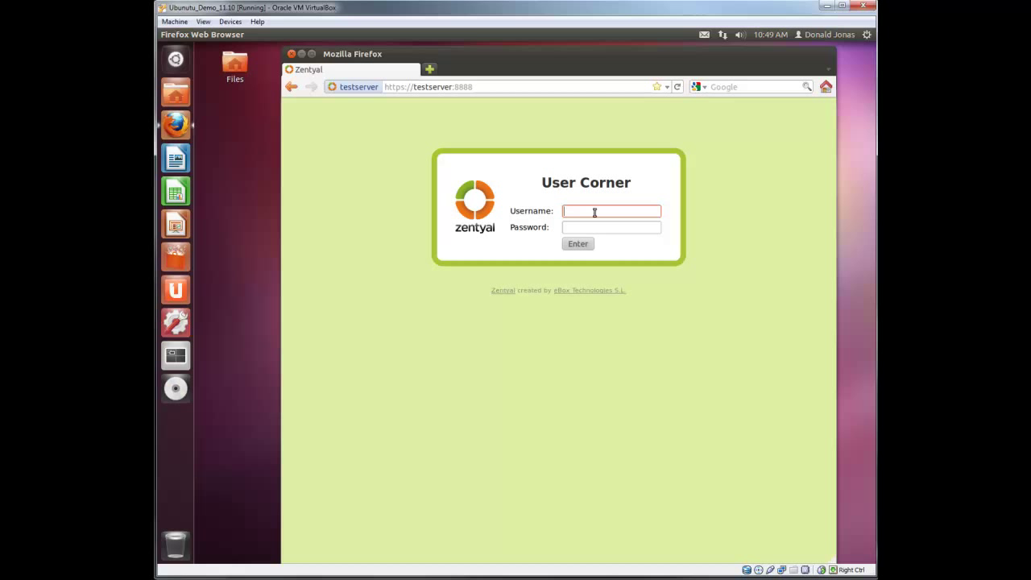
key("Tab")
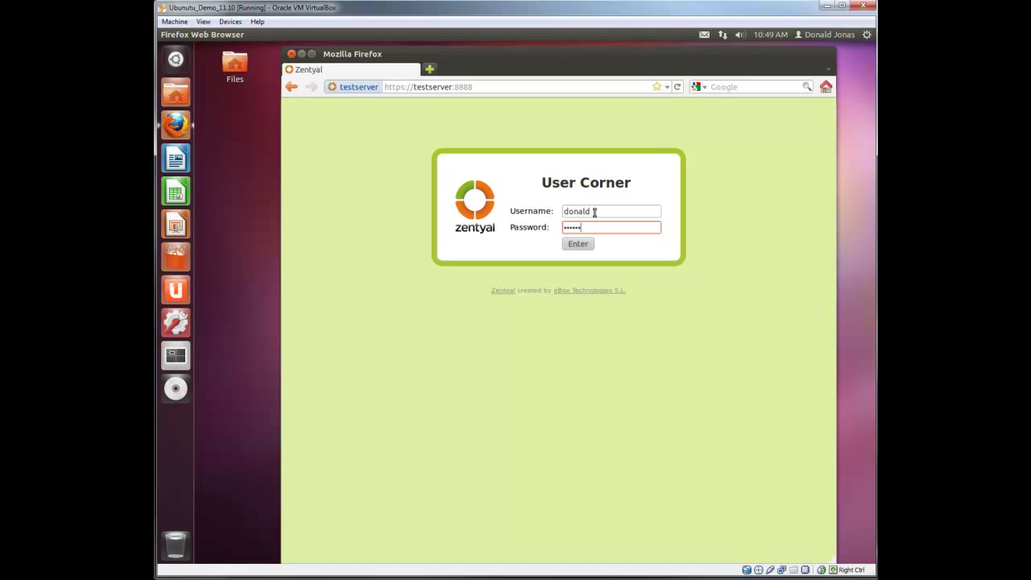
key("Return")
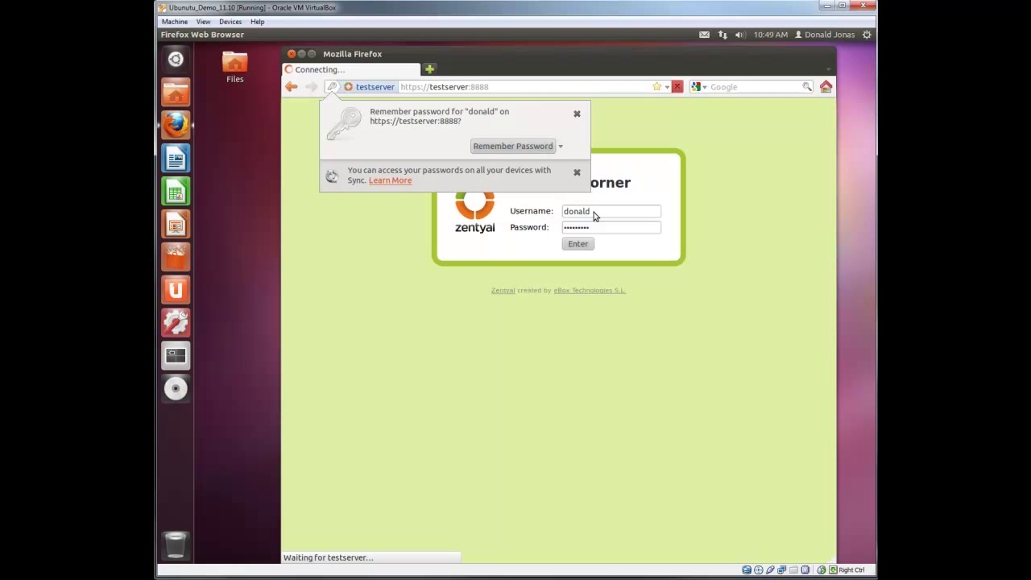
Enter the new account password in both password fields, correcting a typo
left_click(577, 114)
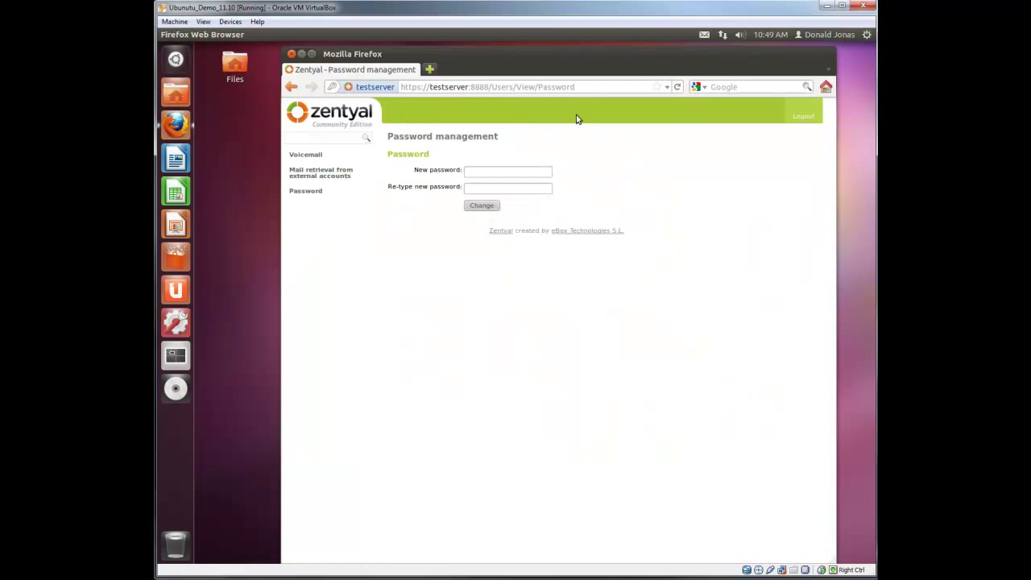
left_click(491, 171)
type("••••")
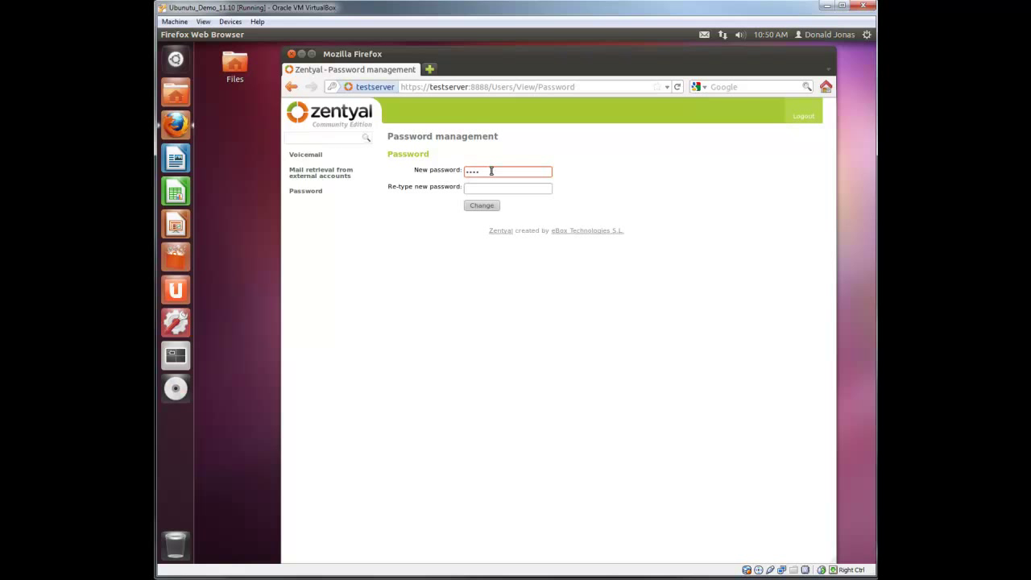
type("••")
key("BackSpace")
key("BackSpace")
key("BackSpace")
key("BackSpace")
key("BackSpace")
key("BackSpace")
type("••••••••••")
key("Tab")
type("•••••")
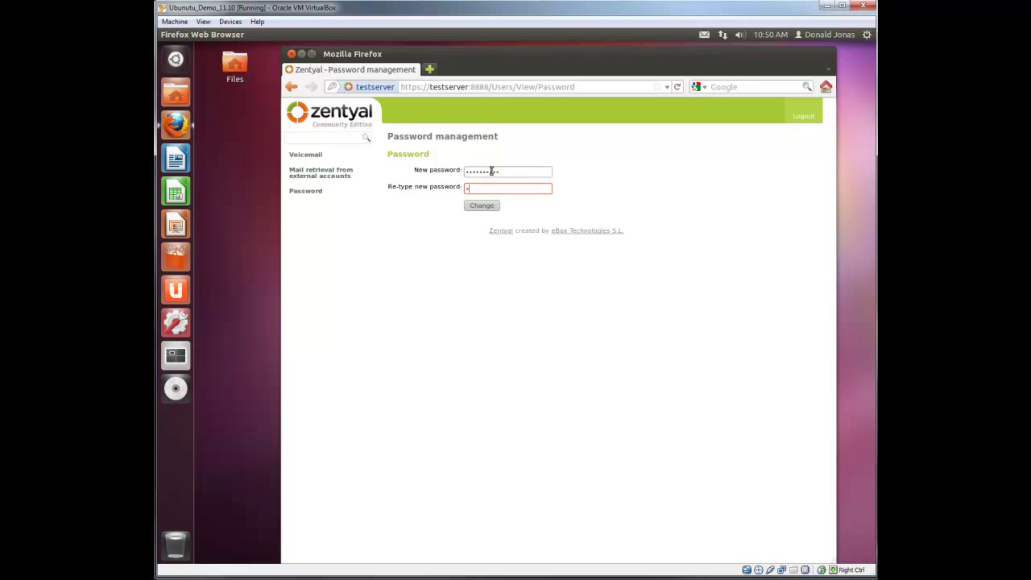
type("•••••")
Submit the password change, decline saving the password, and log out of User Corner
left_click(484, 207)
left_click(484, 207)
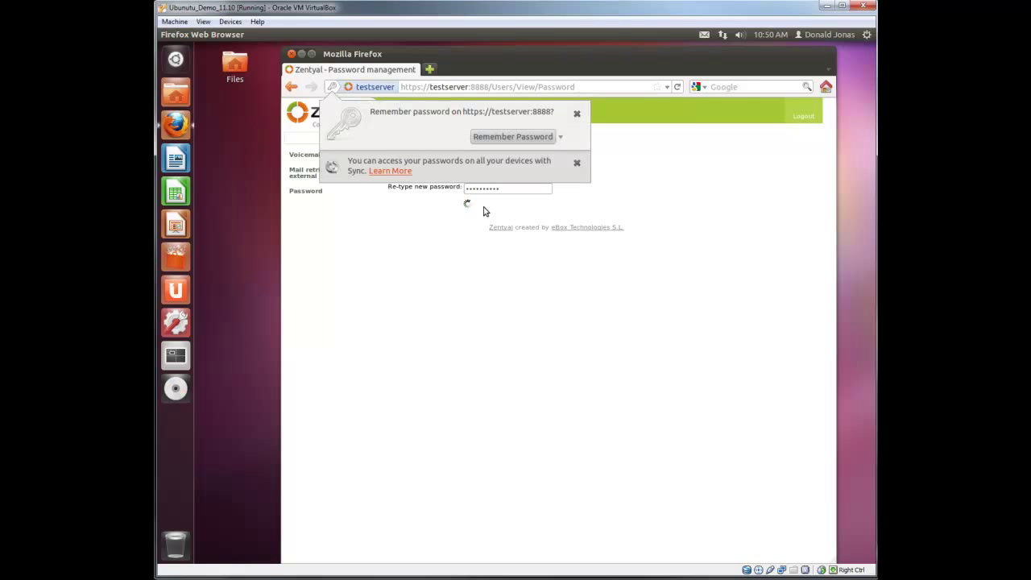
left_click(575, 114)
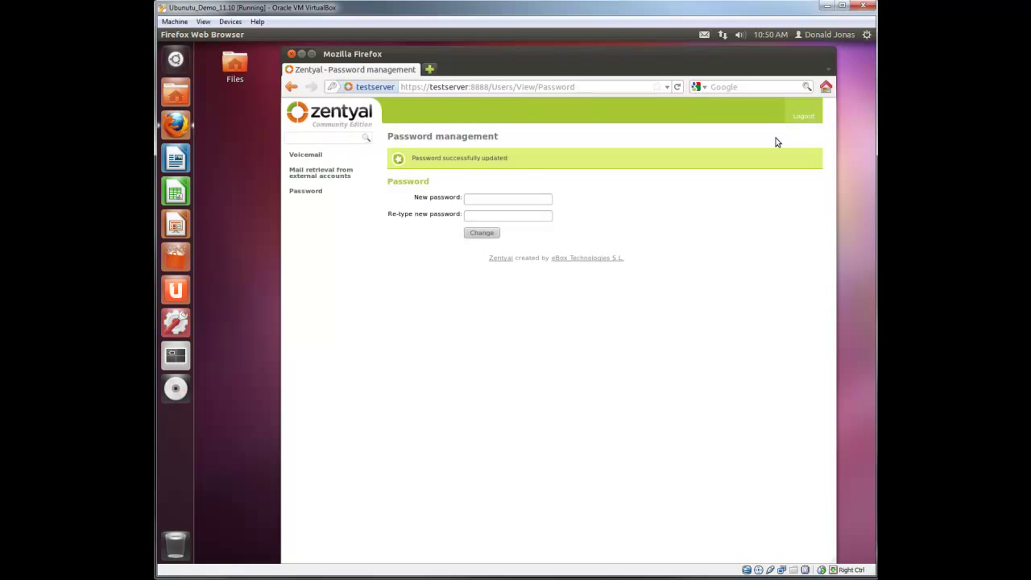
left_click(804, 117)
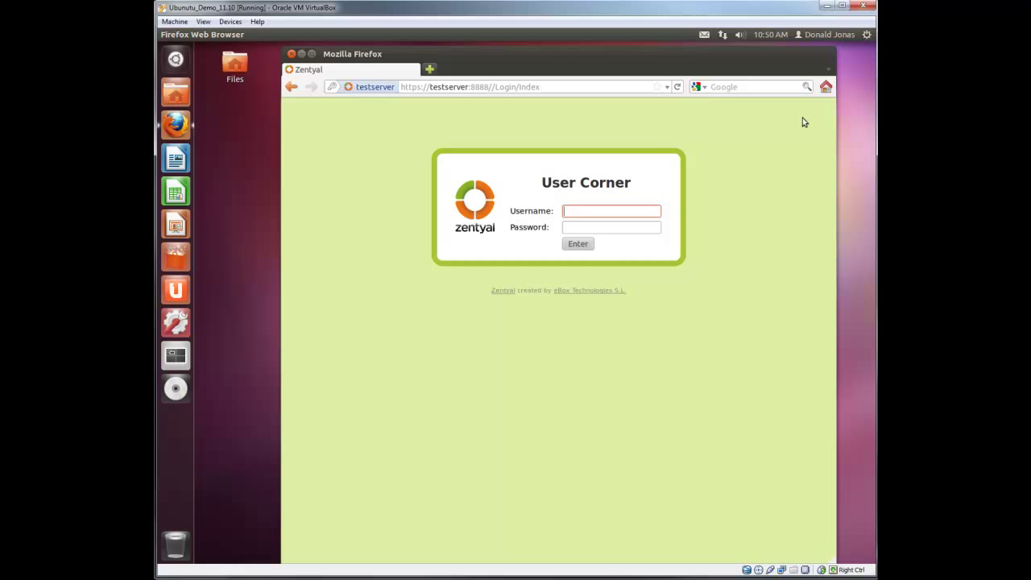
Close Firefox, log out of Ubuntu, and log back in using the new password
left_click(292, 54)
left_click(867, 34)
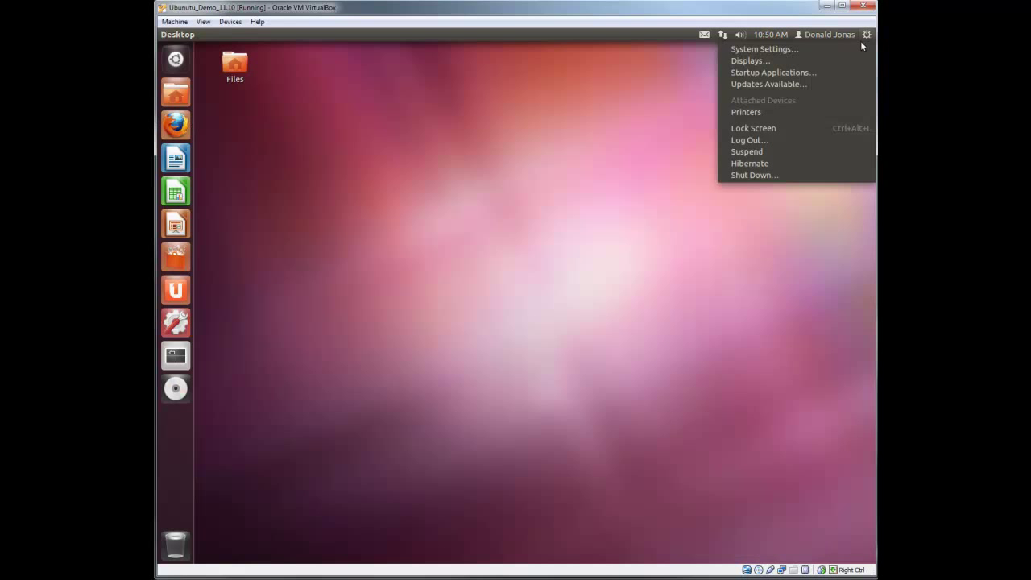
left_click(790, 140)
left_click(653, 337)
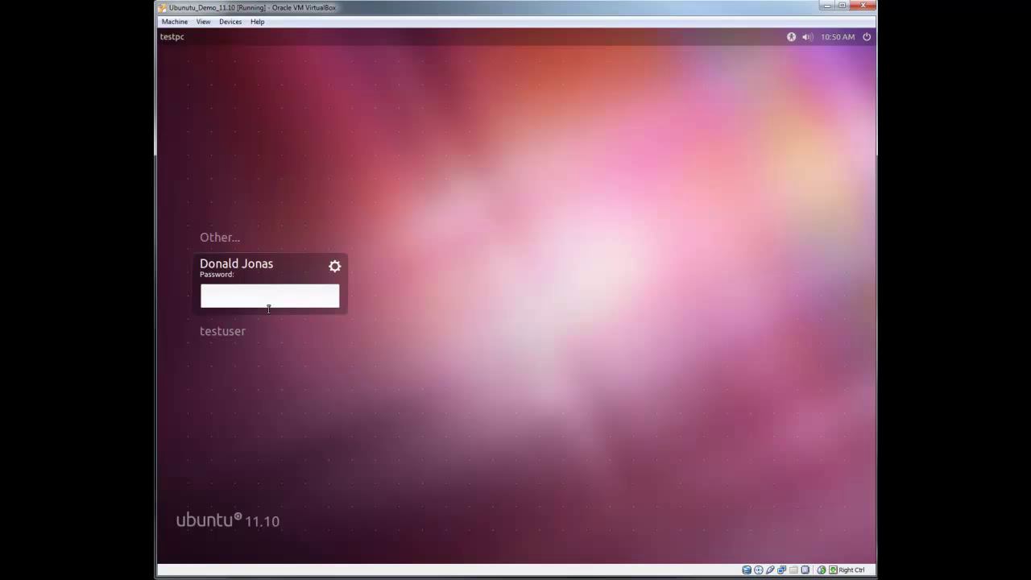
type("**********")
key("Return")
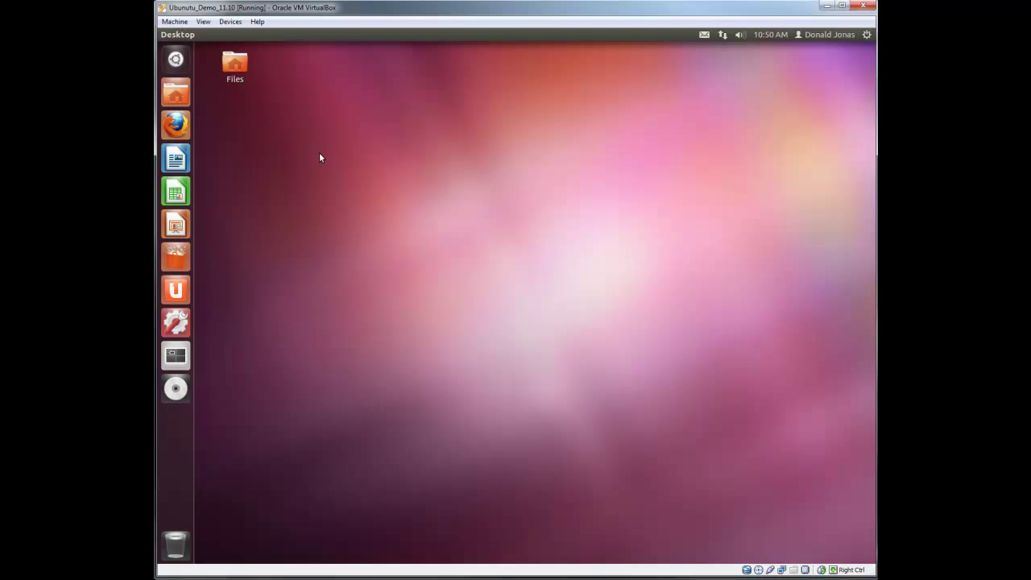
Open the home folder and go to the H Drive bookmark
double_click(230, 64)
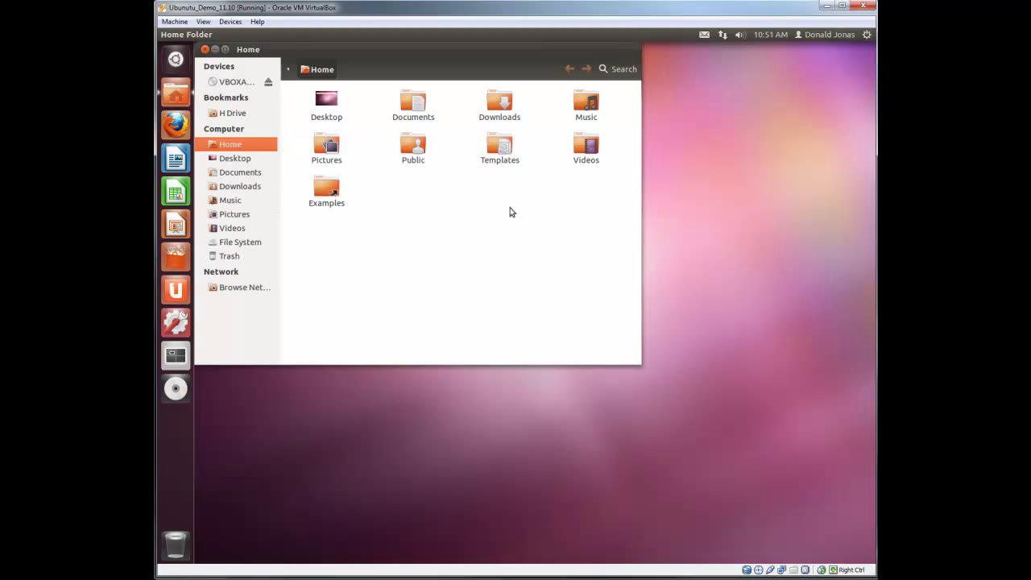
left_click_drag(452, 51, 461, 69)
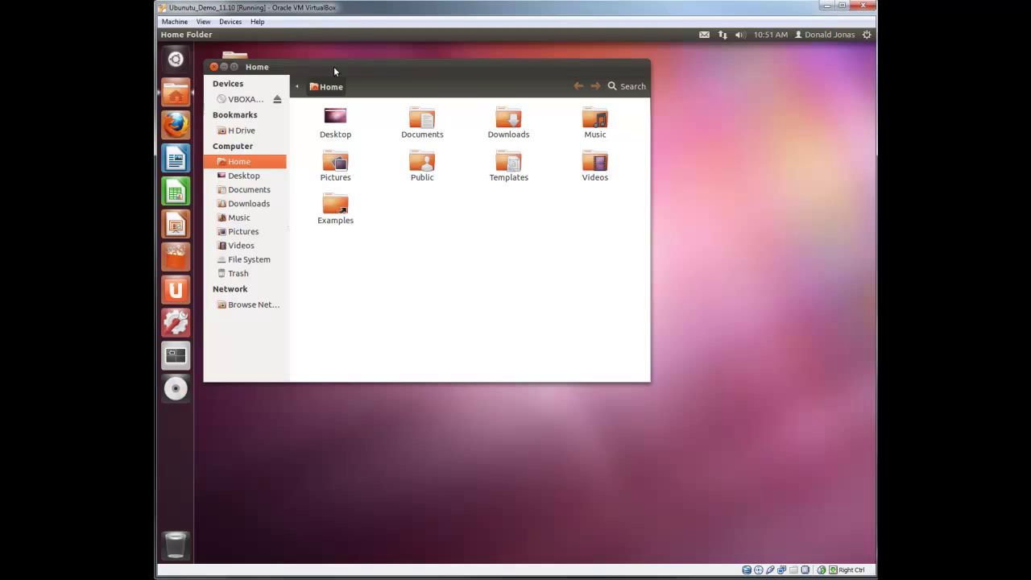
left_click(304, 34)
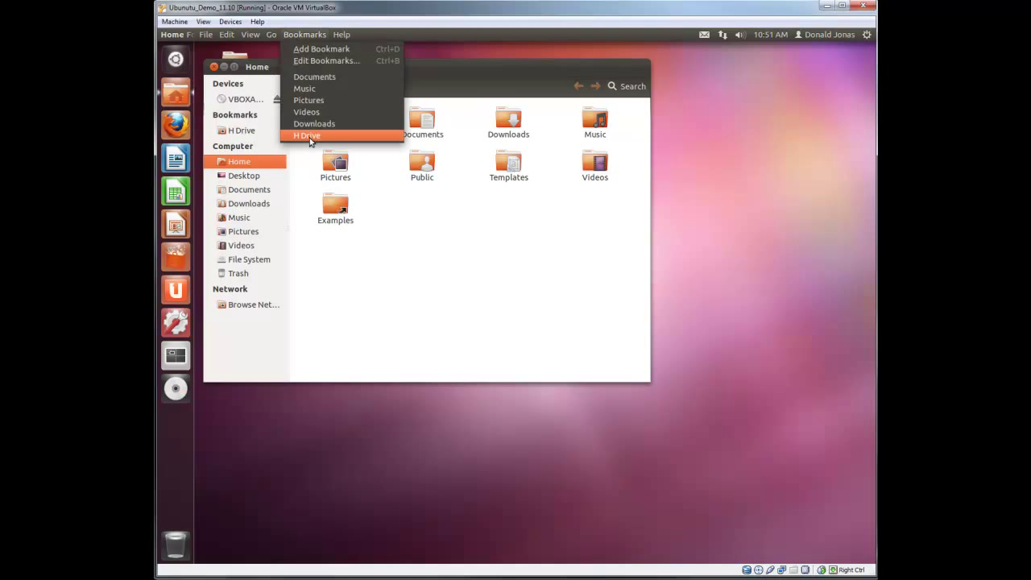
left_click(310, 137)
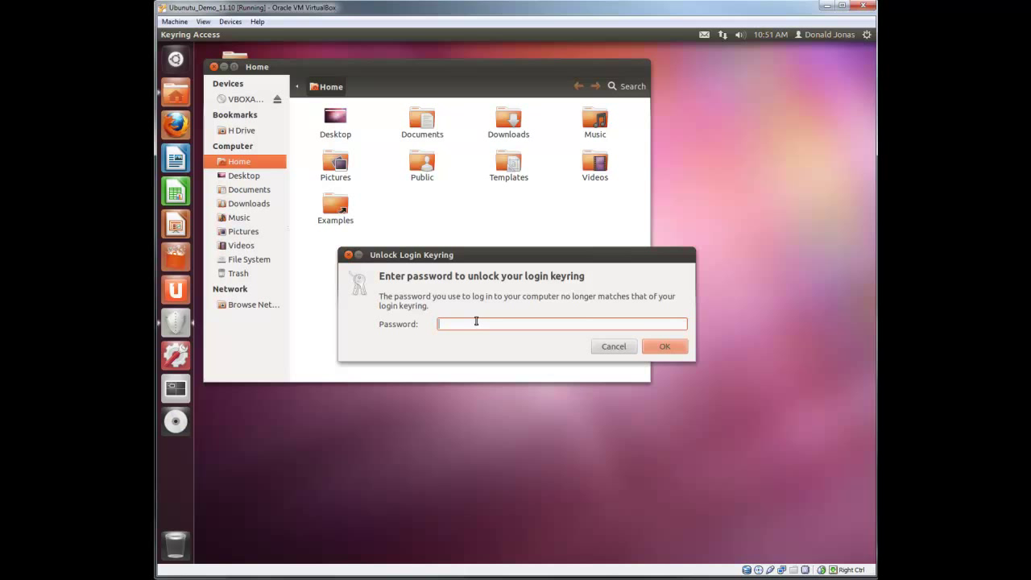
Unlock the login keyring and connect to H Drive with the new password, remembered forever
type("*********")
key("Return")
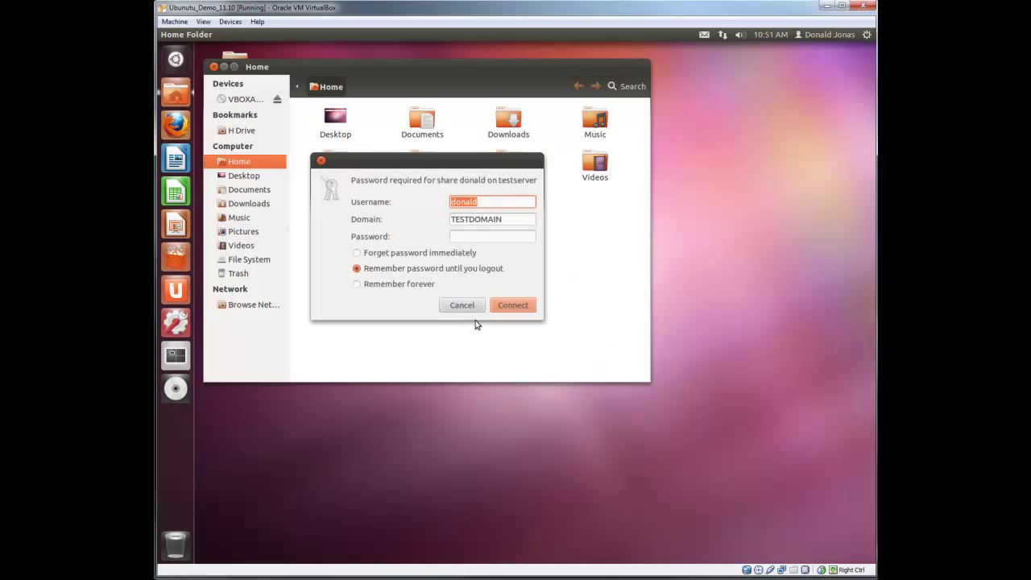
left_click(364, 285)
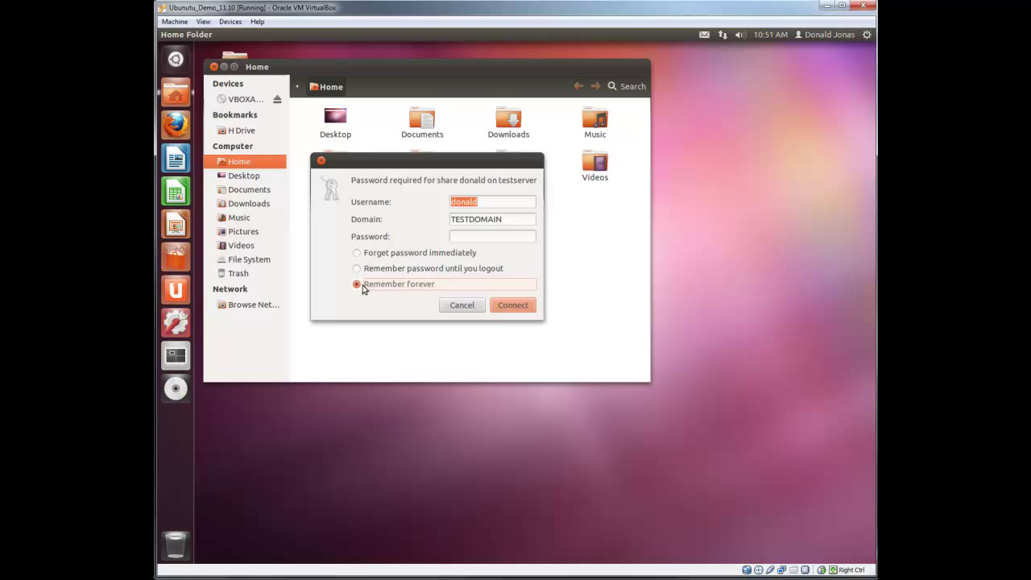
left_click(464, 238)
type("******")
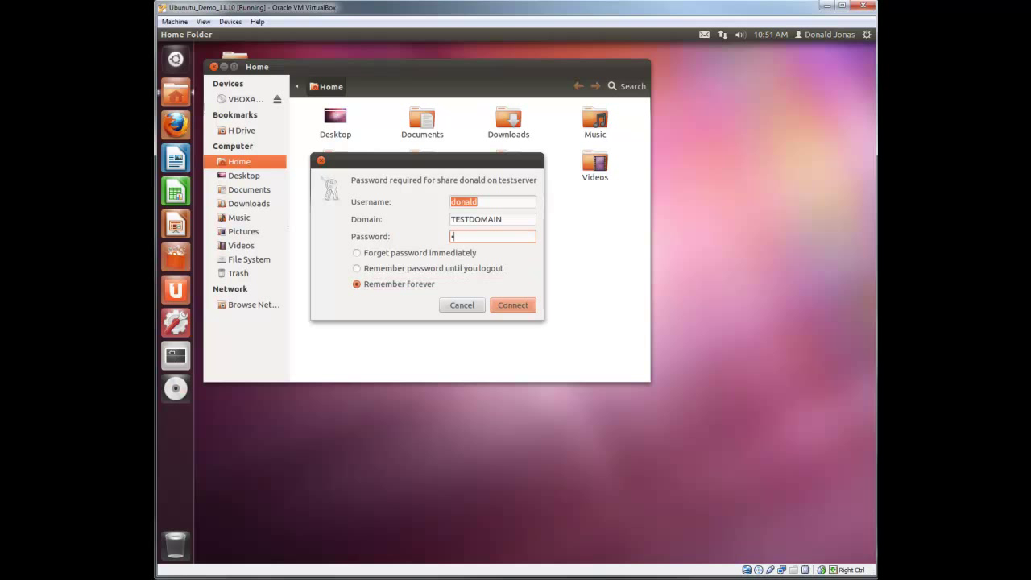
type("****")
left_click(531, 310)
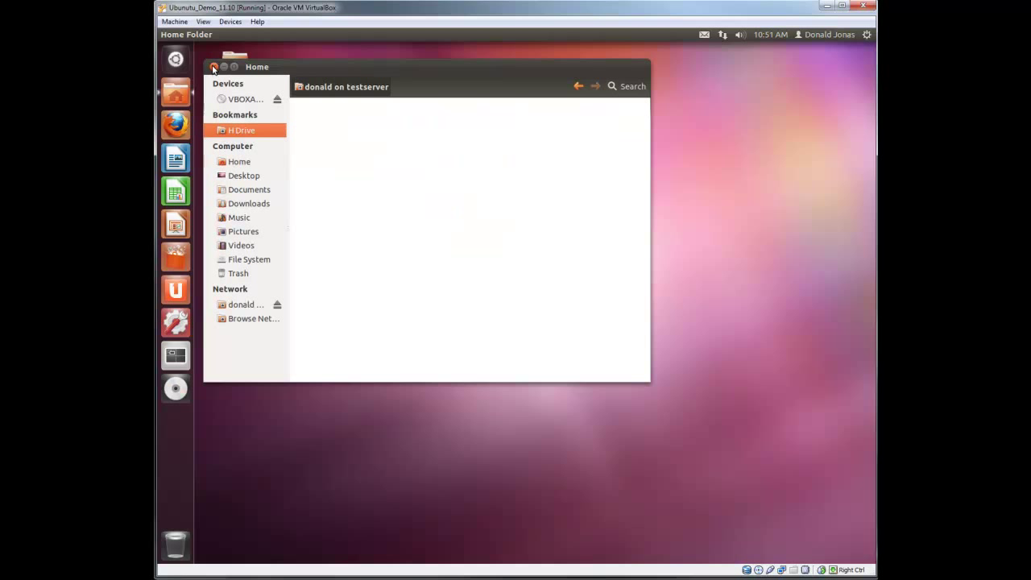
Reopen the home folder, confirm H Drive opens from Bookmarks, then close the file manager
left_click(213, 66)
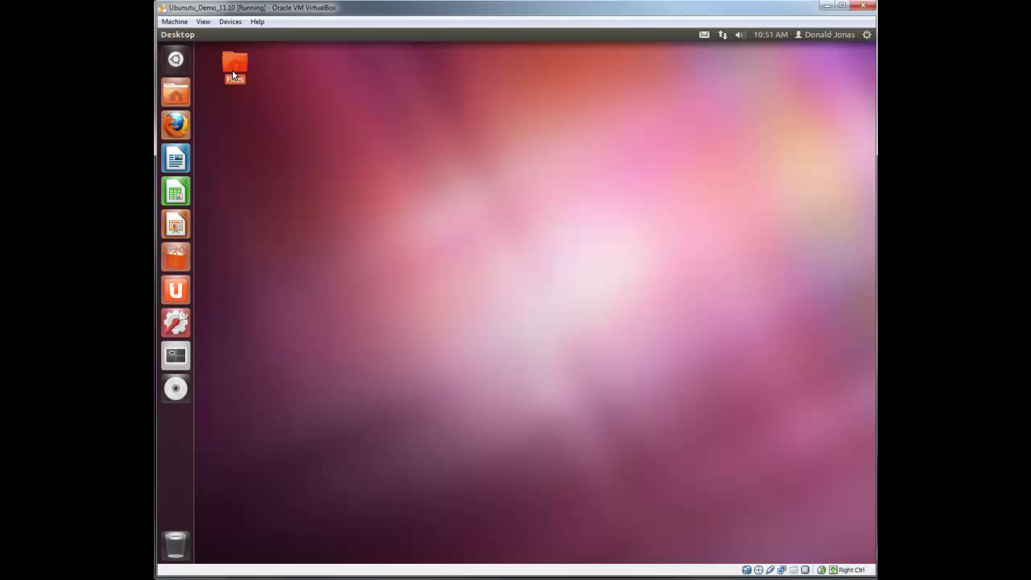
double_click(233, 73)
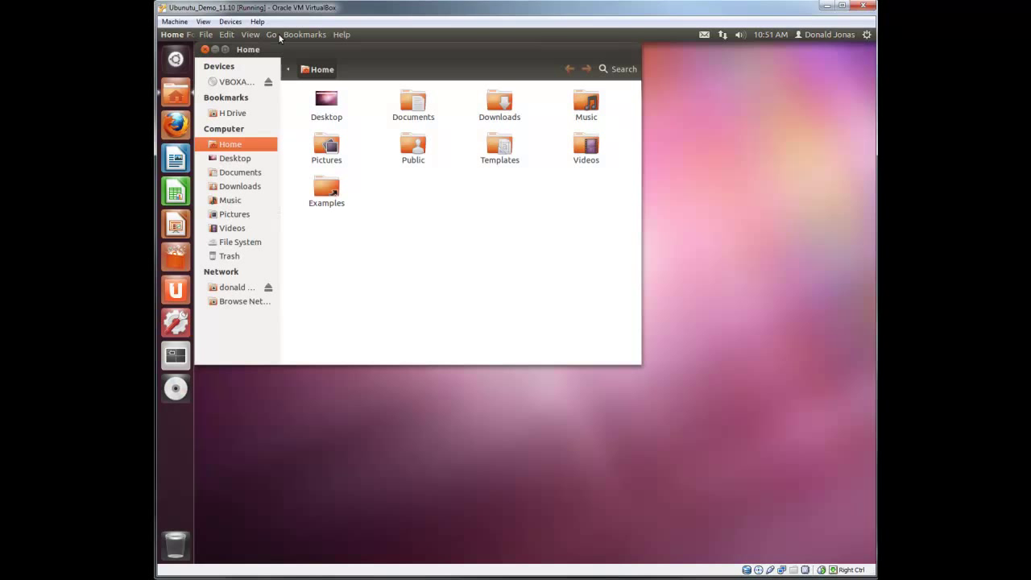
left_click(304, 35)
left_click(319, 135)
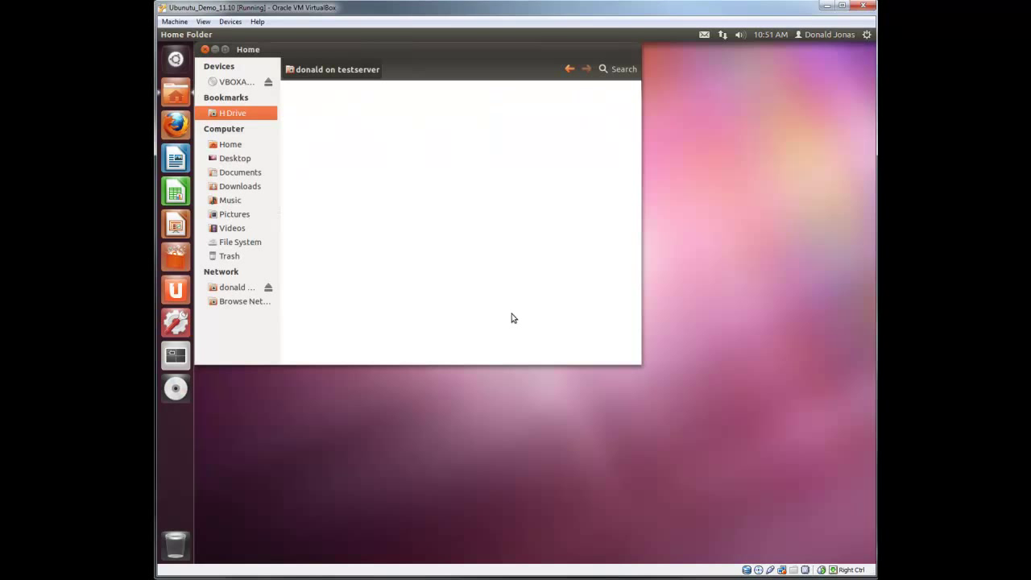
left_click(204, 49)
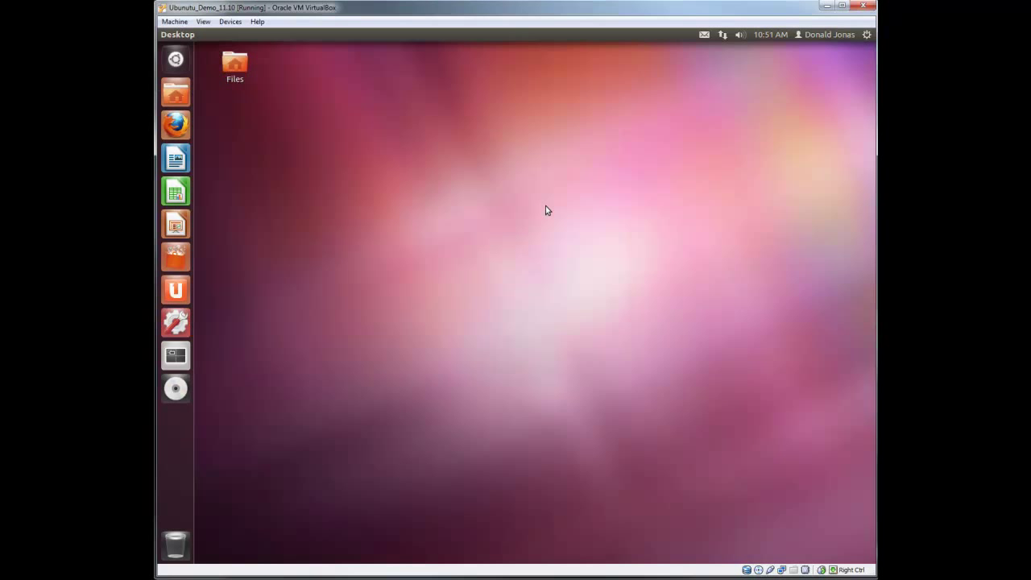